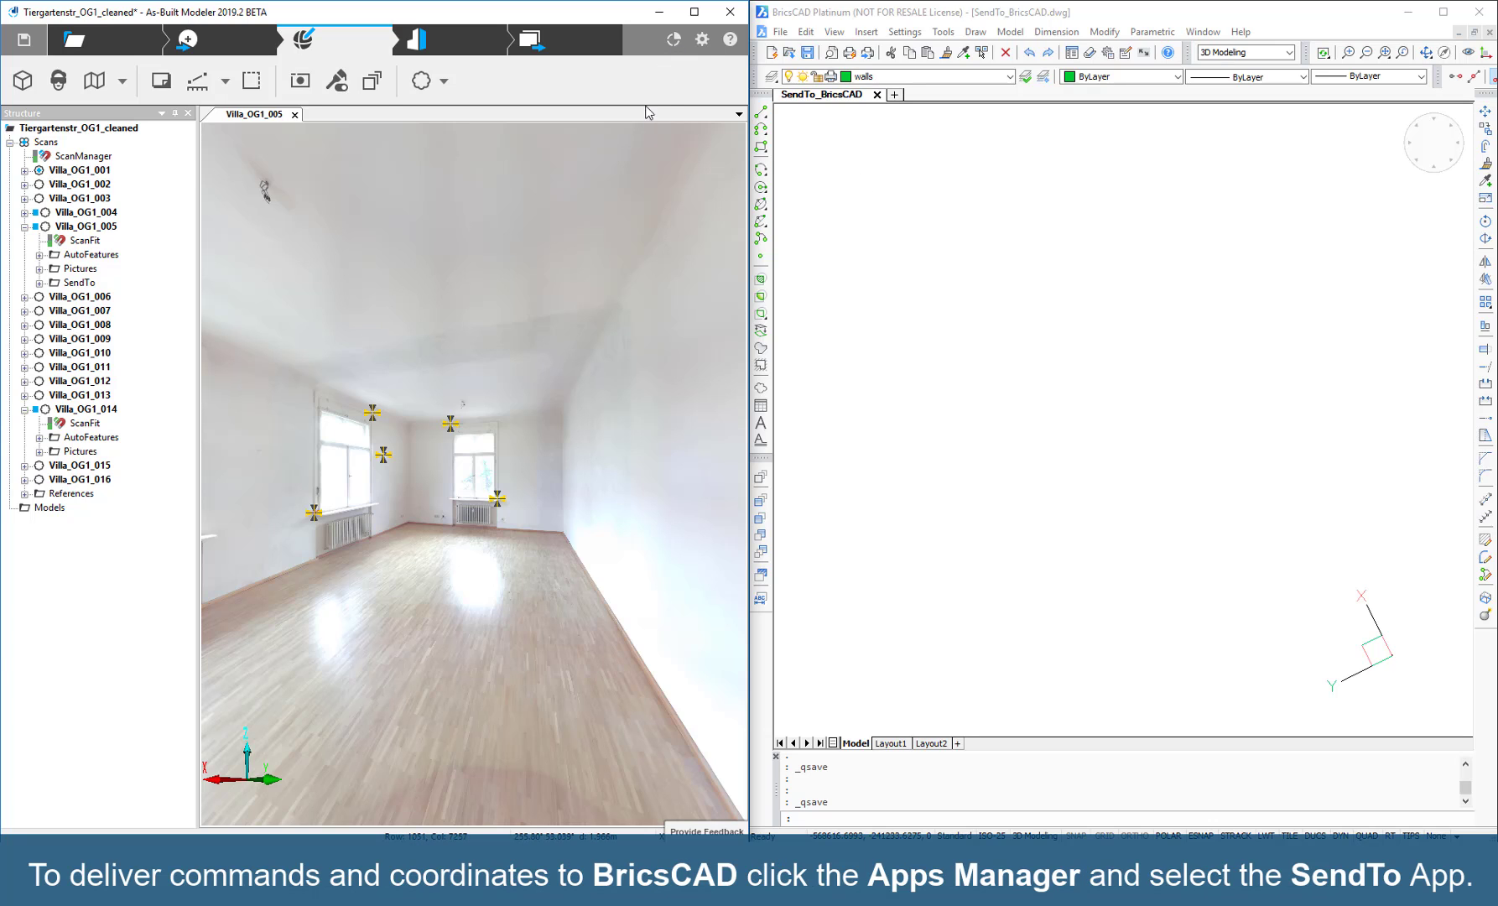
# - Launch the SendTo app from the Apps Manager list and nudge its toolbar lower
pyautogui.click(674, 40)
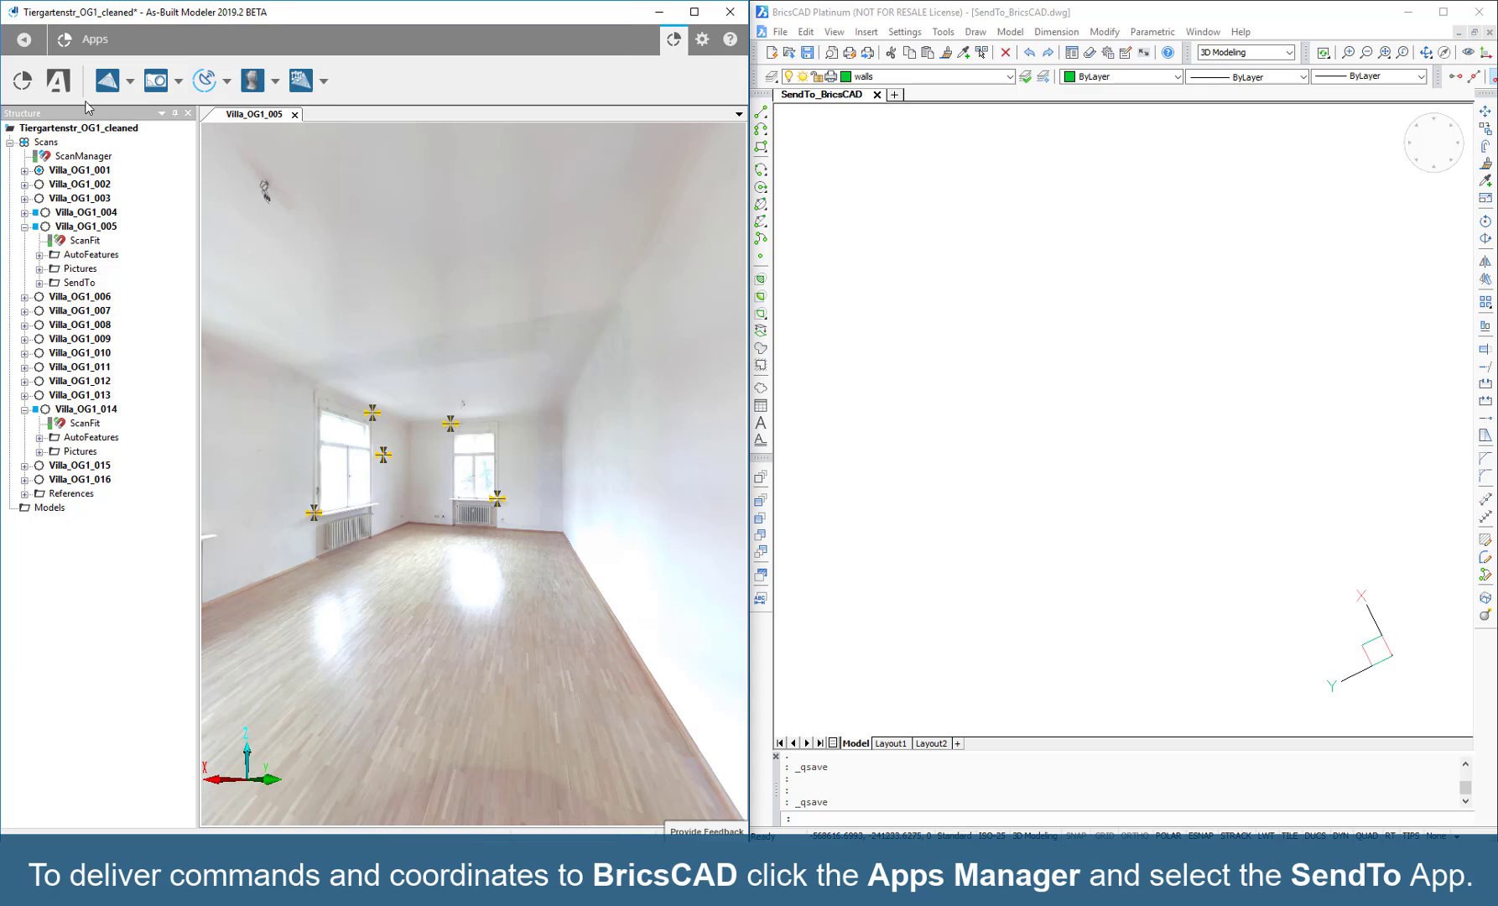
pyautogui.click(225, 89)
pyautogui.click(230, 117)
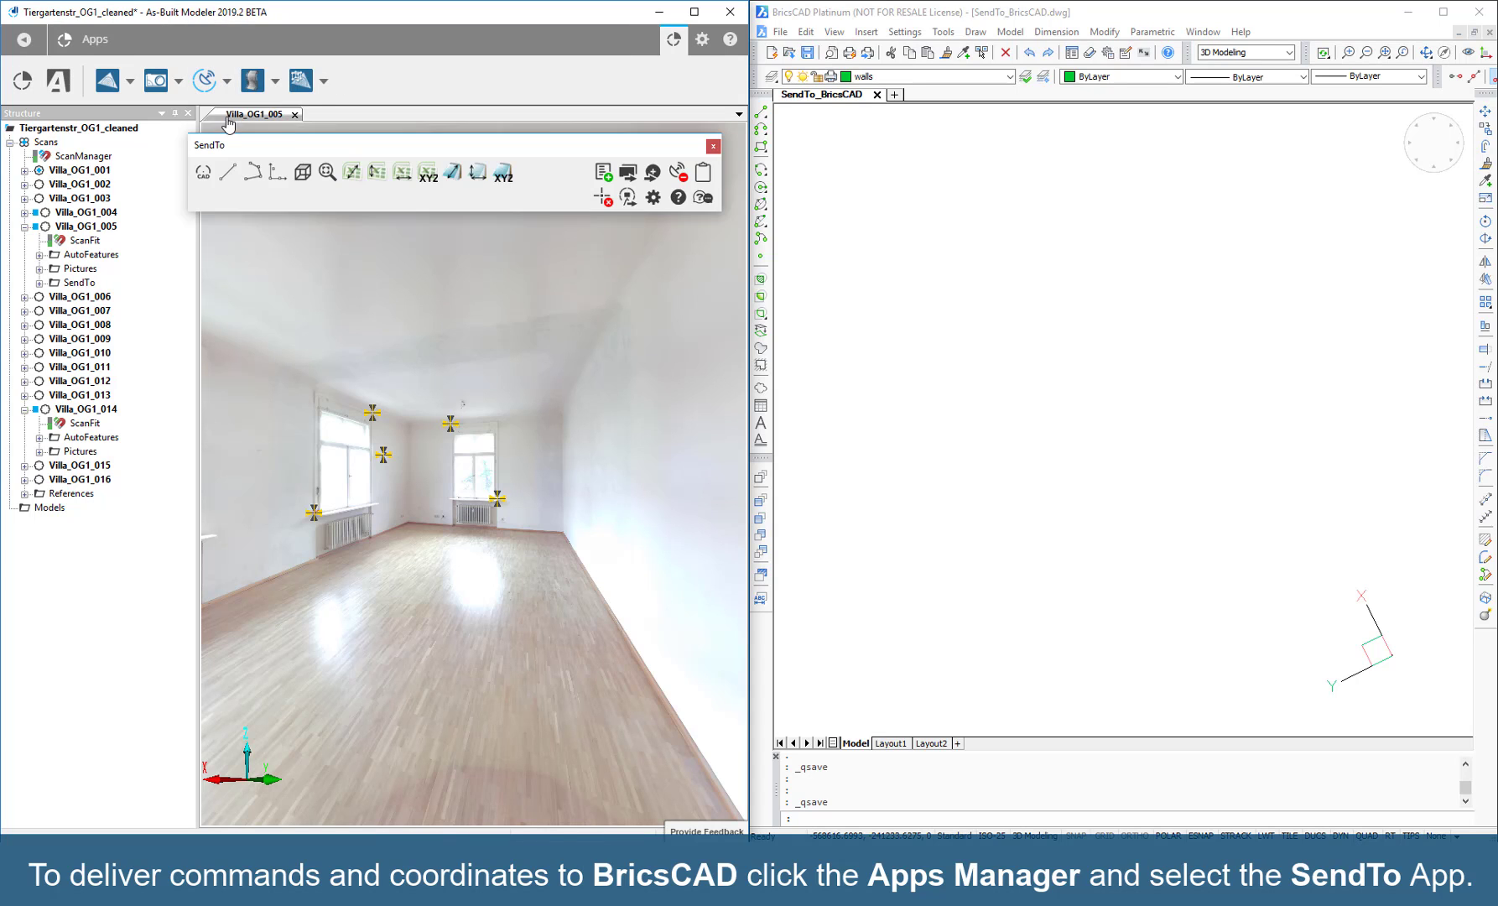
pyautogui.moveTo(295, 151)
pyautogui.mouseDown()
pyautogui.moveTo(334, 167)
pyautogui.moveTo(298, 159)
pyautogui.mouseUp()
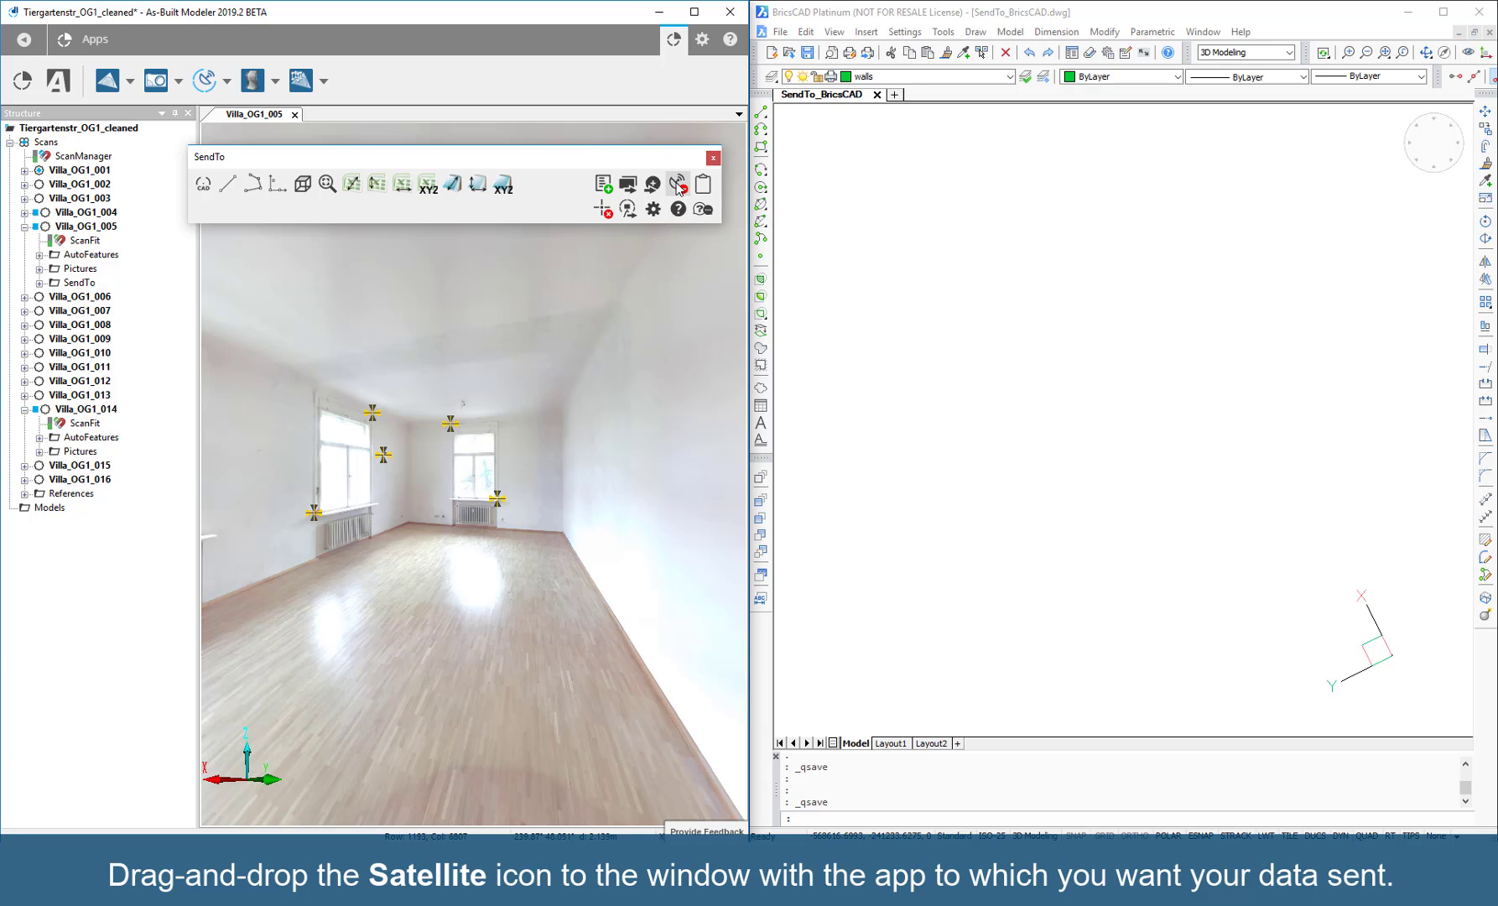
# - Link the SendTo toolbar to the BricsCAD drawing SendTo_BricsCAD.dwg
pyautogui.moveTo(678, 186); pyautogui.dragTo(1020, 421)
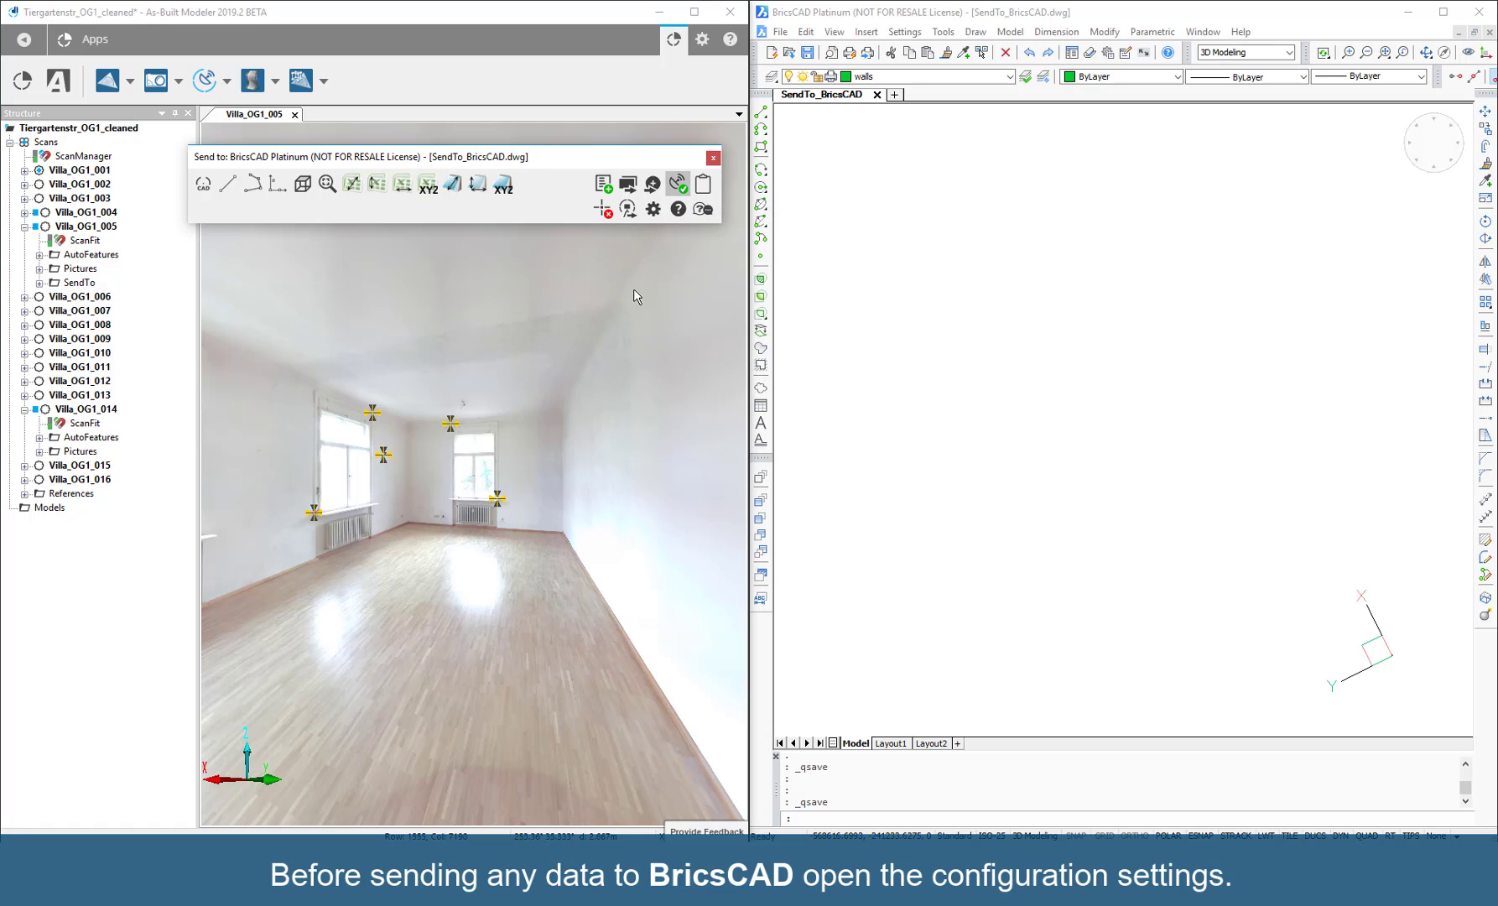
# - Keep precision 0.001, set Send Mode to AutoCAD/BricsCAD, and lower waits to 10, 50, 100 ms
pyautogui.click(654, 210)
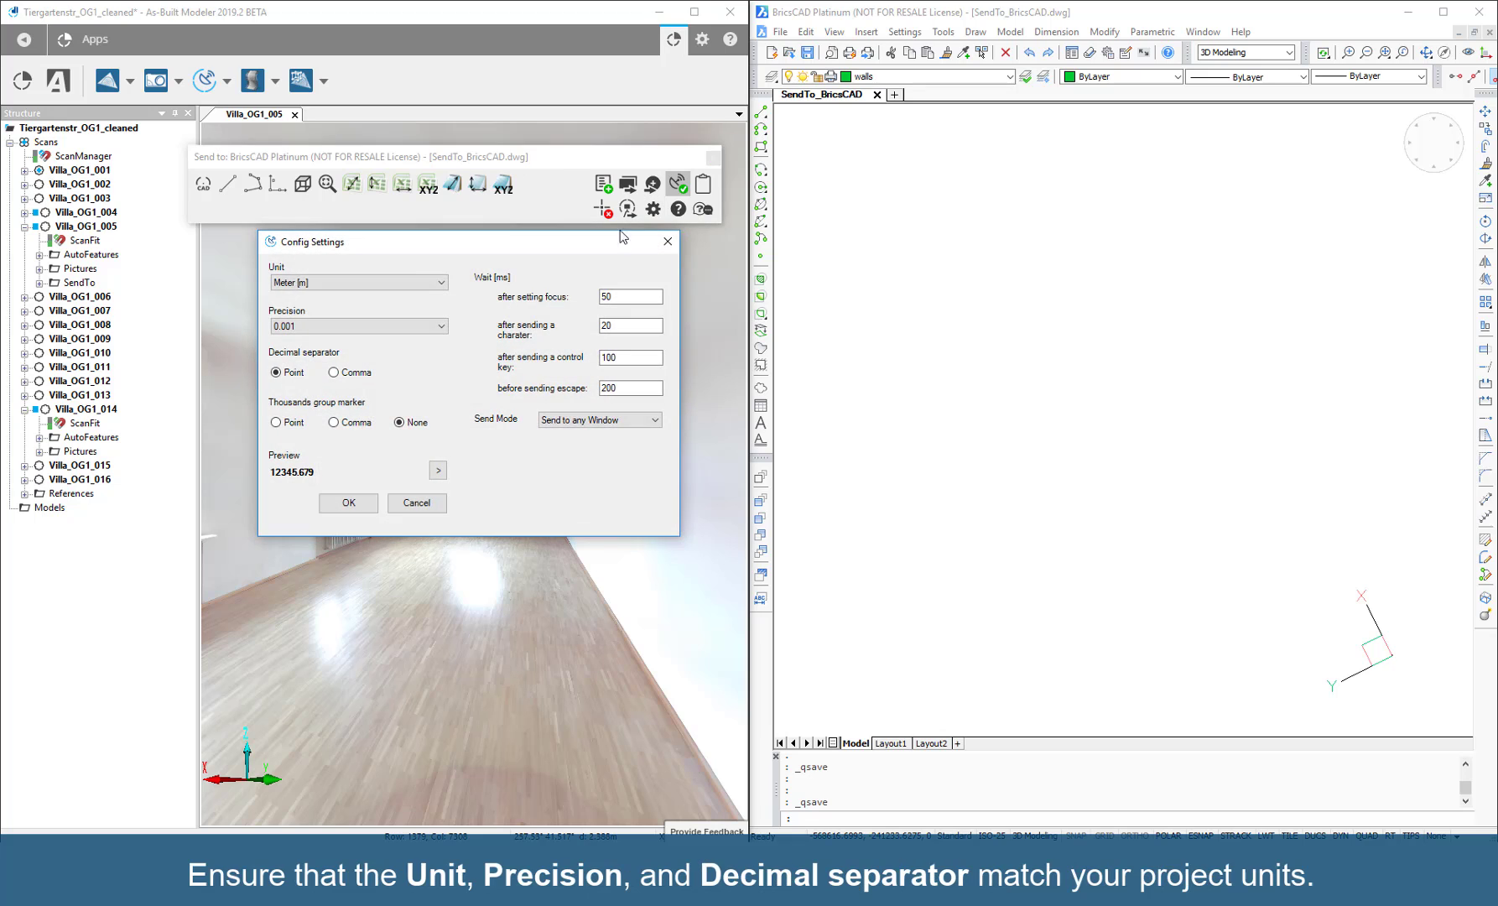
pyautogui.click(359, 326)
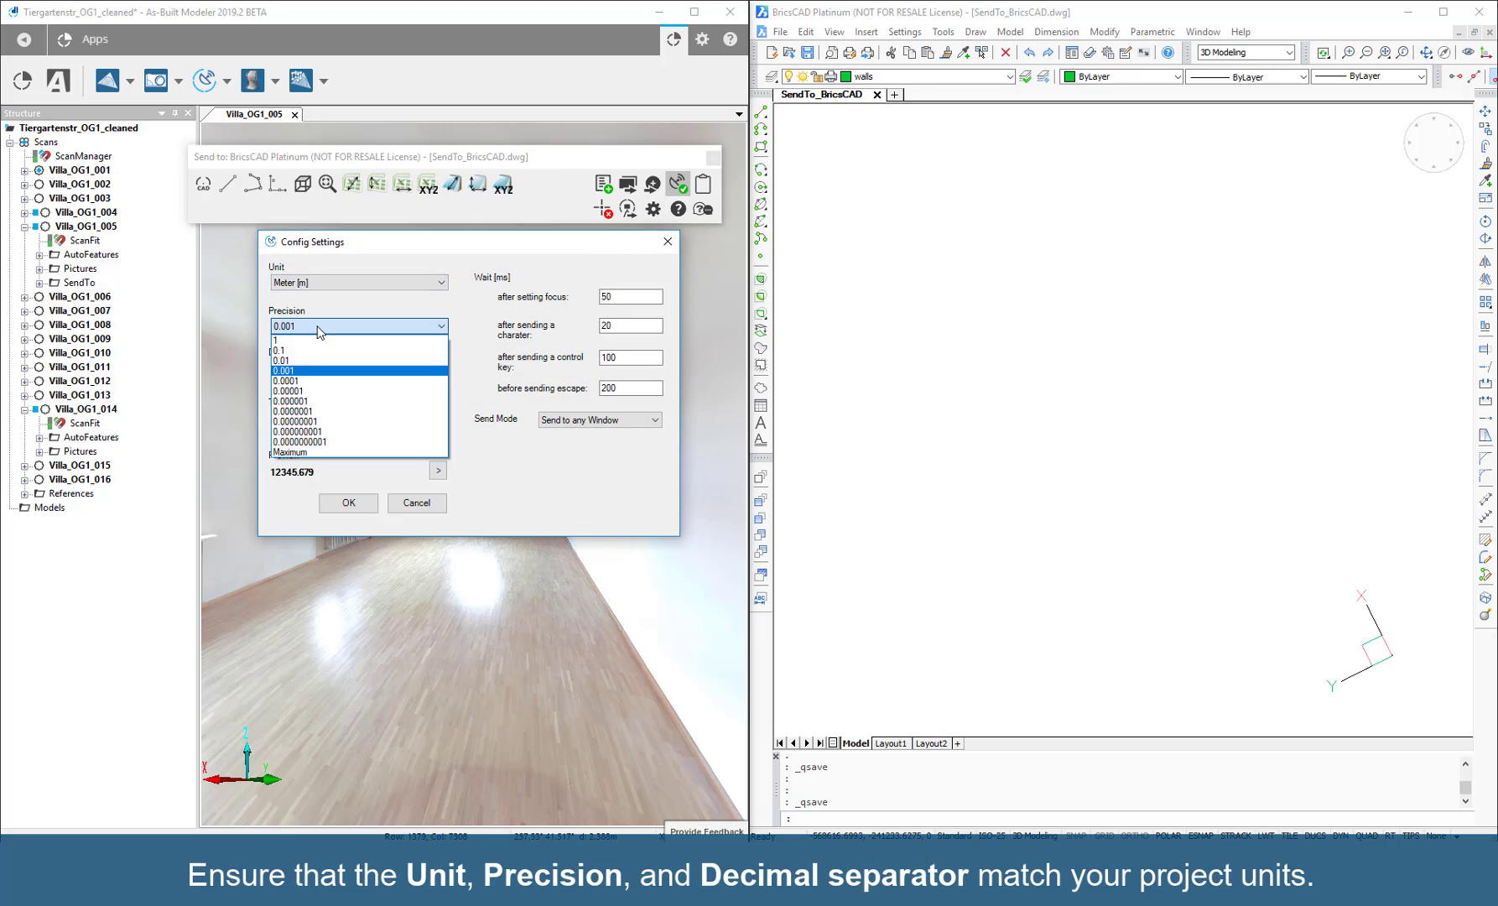
pyautogui.click(336, 339)
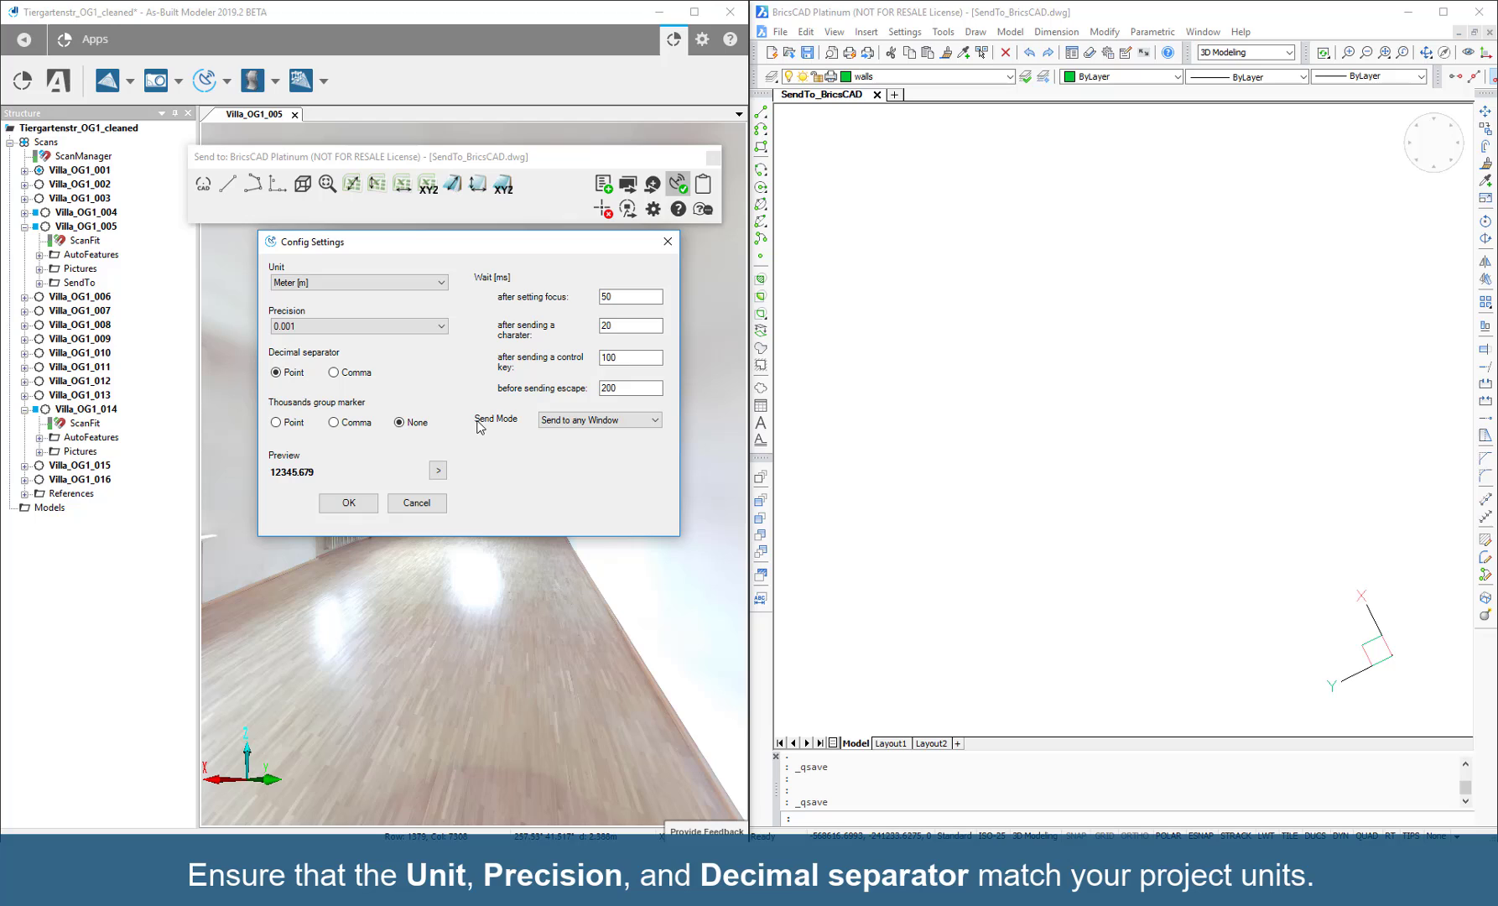
pyautogui.click(588, 419)
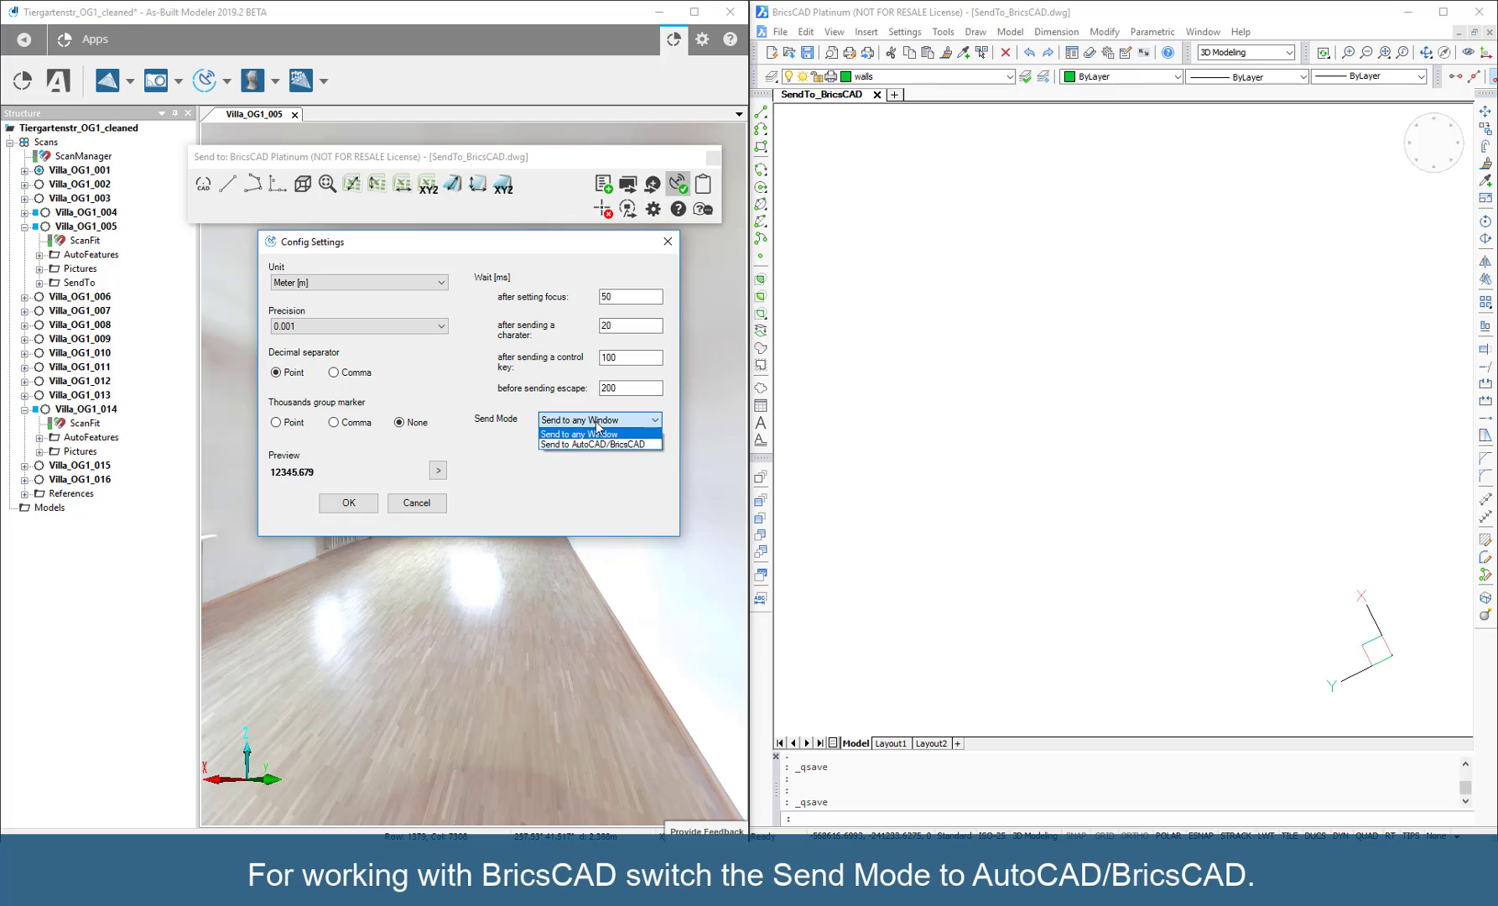
pyautogui.click(553, 444)
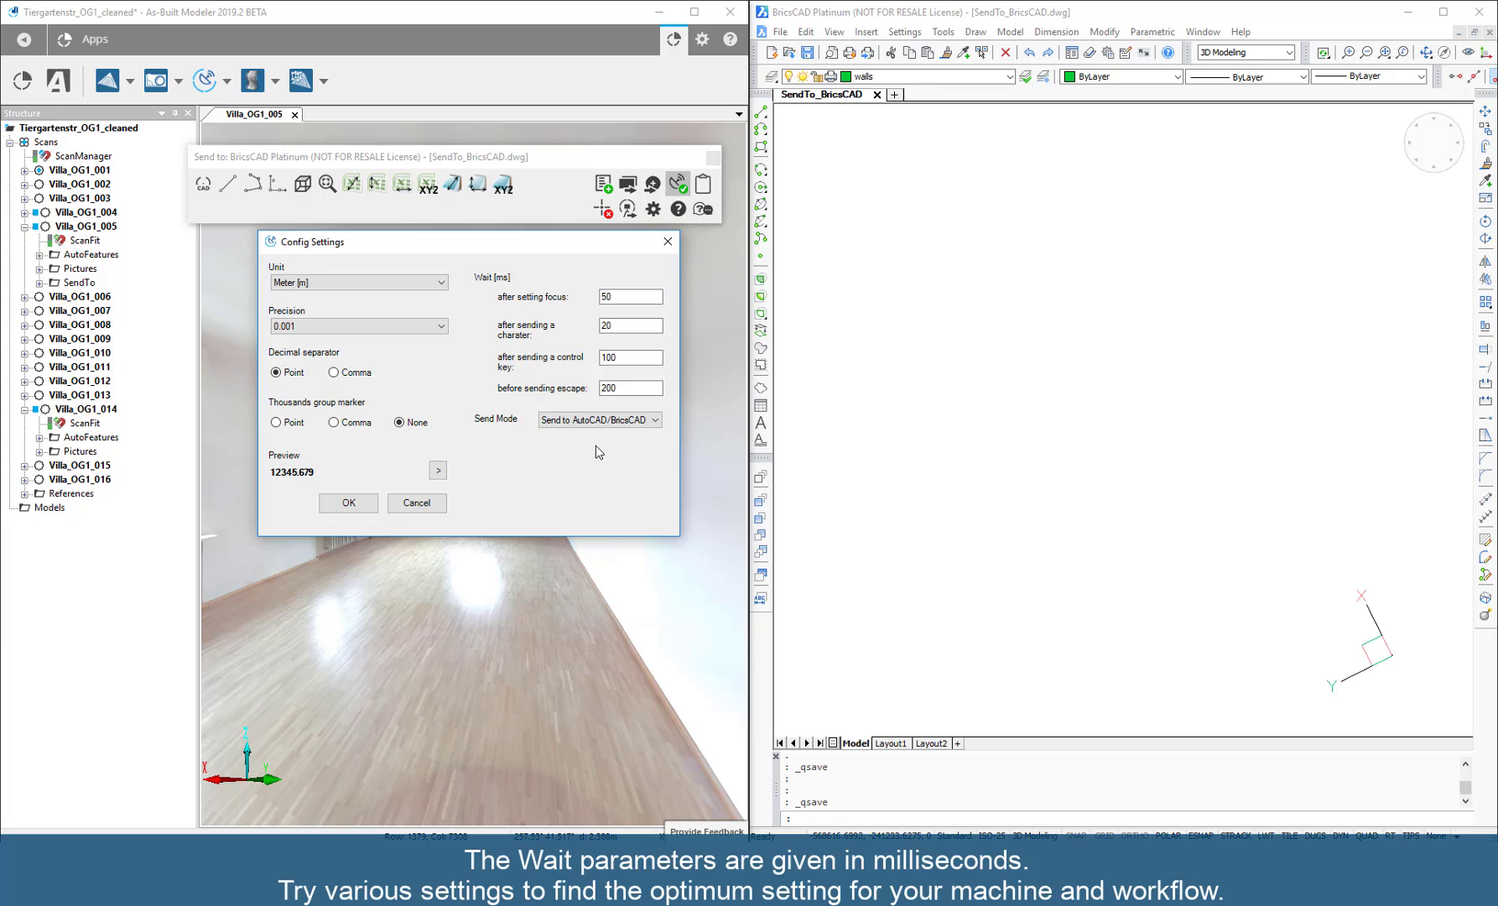
pyautogui.moveTo(625, 391); pyautogui.dragTo(577, 361)
pyautogui.write('100')
pyautogui.click(615, 327)
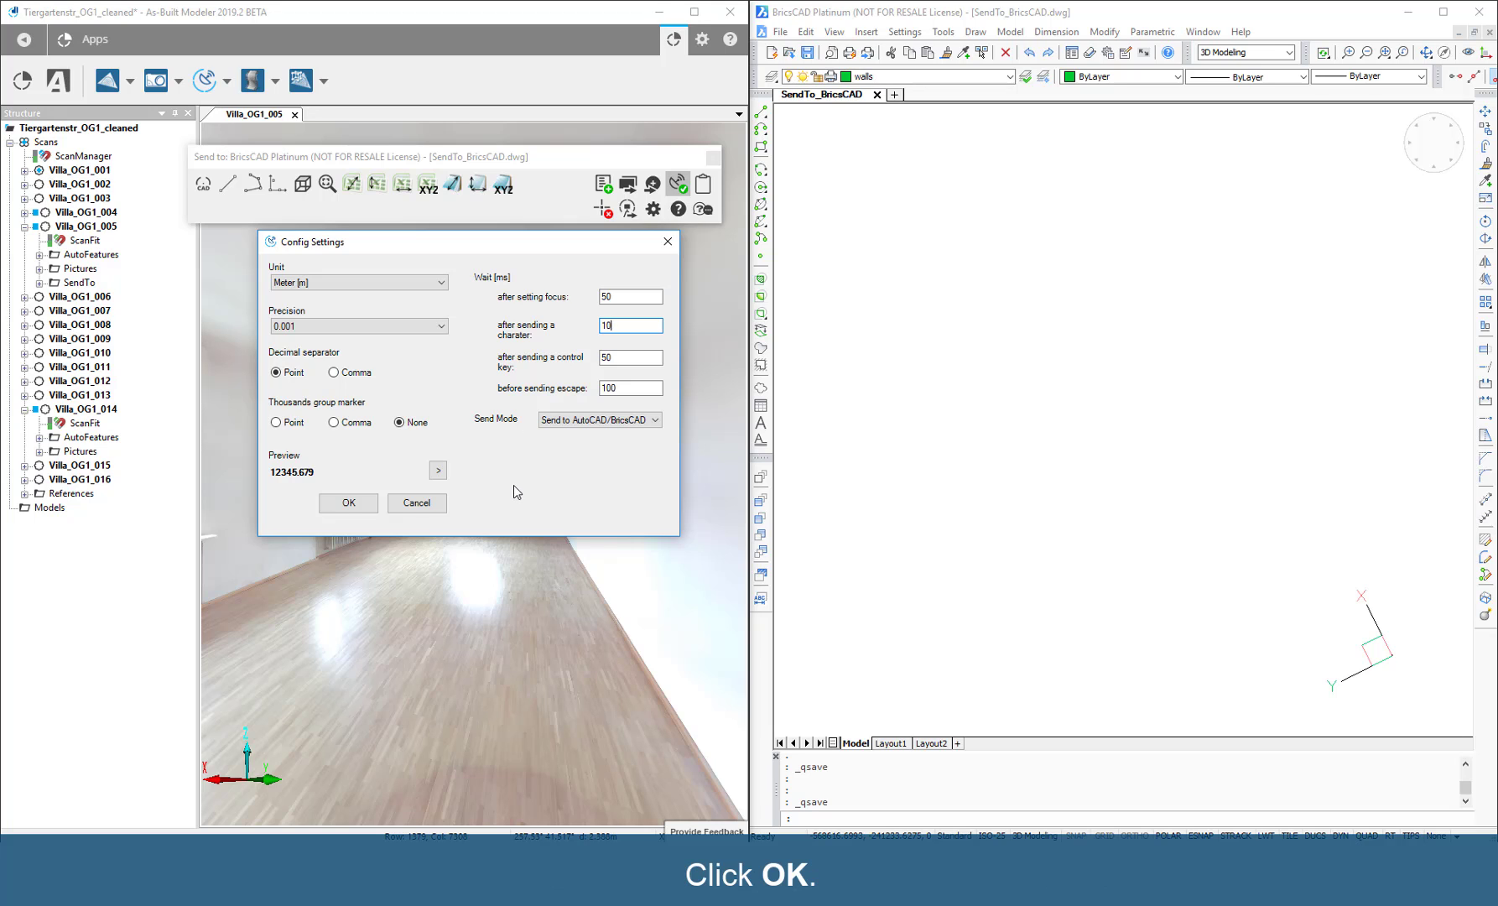
pyautogui.click(348, 503)
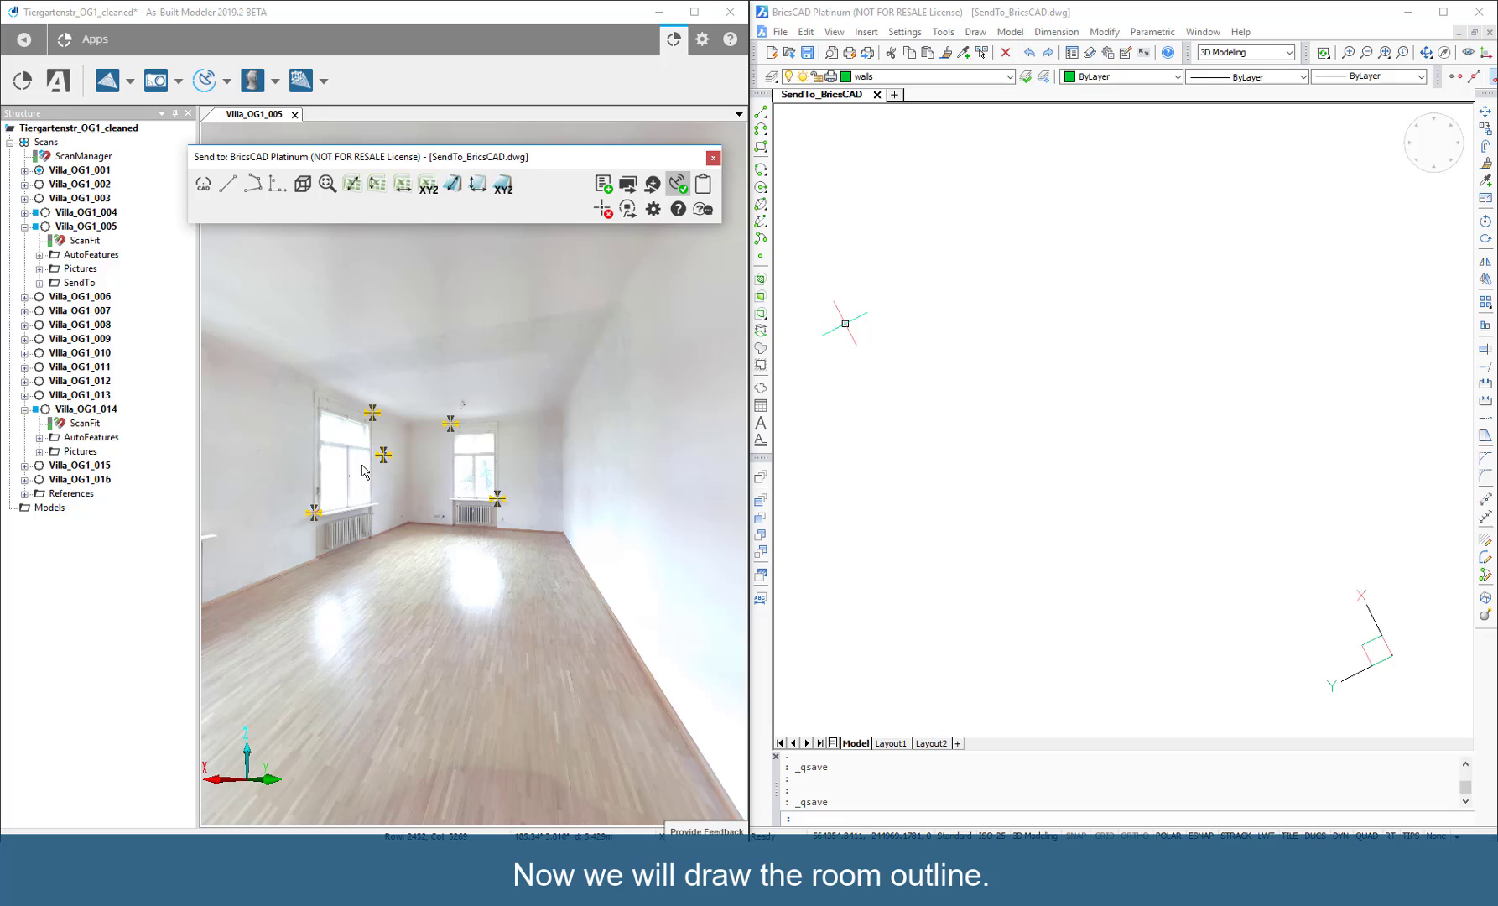
# - Start Draw a Line in CAD and pick wall points from the first wall to the doorway
pyautogui.click(229, 196)
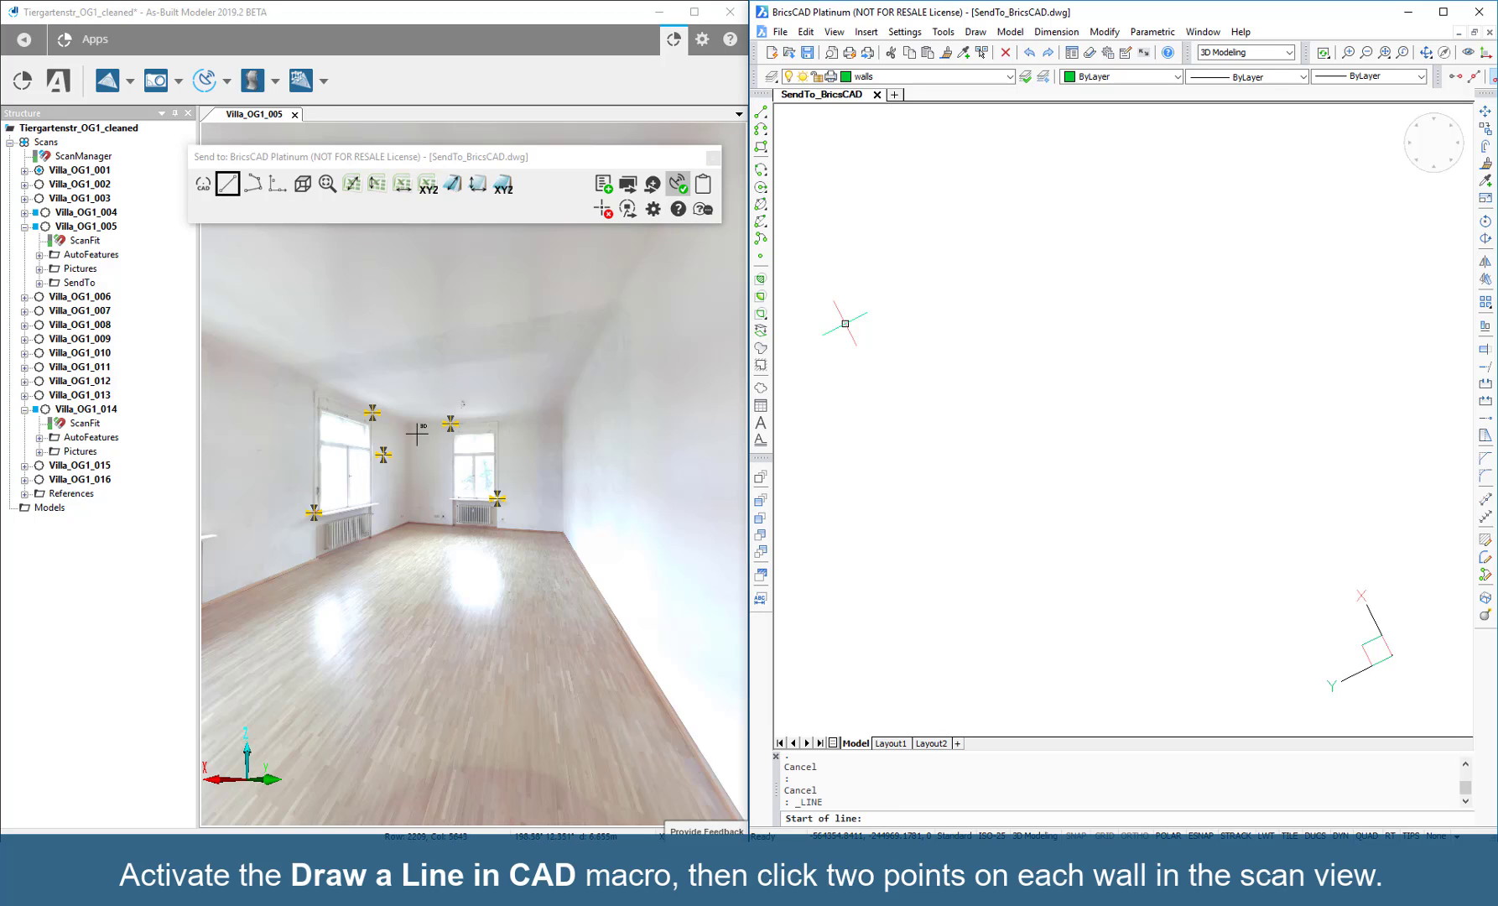
pyautogui.scroll(4, 348, 453)
pyautogui.click(349, 453)
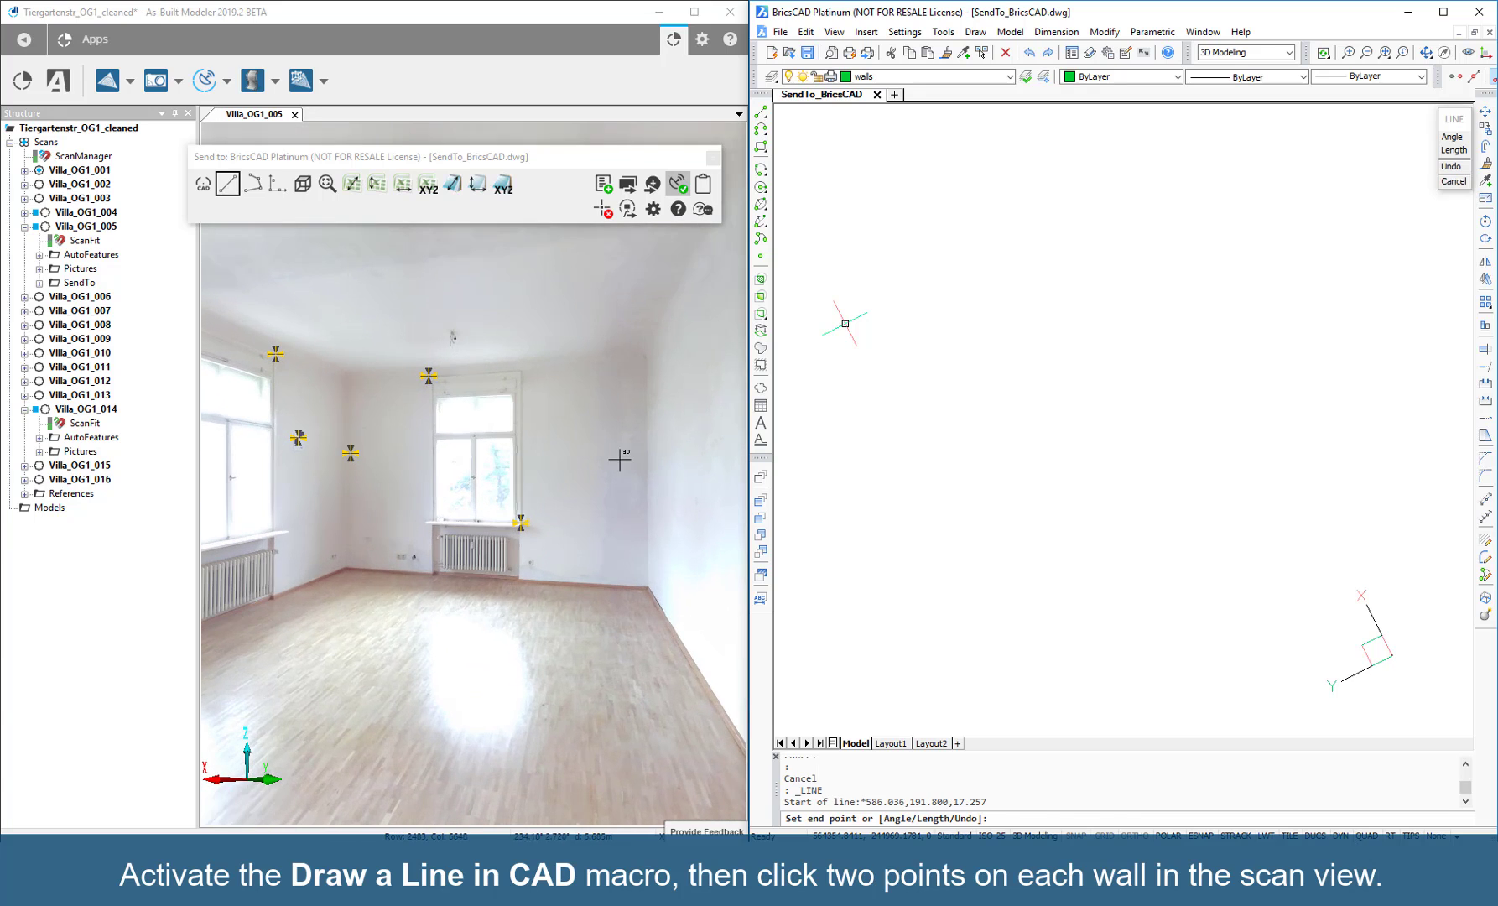
pyautogui.click(640, 451)
pyautogui.click(653, 458)
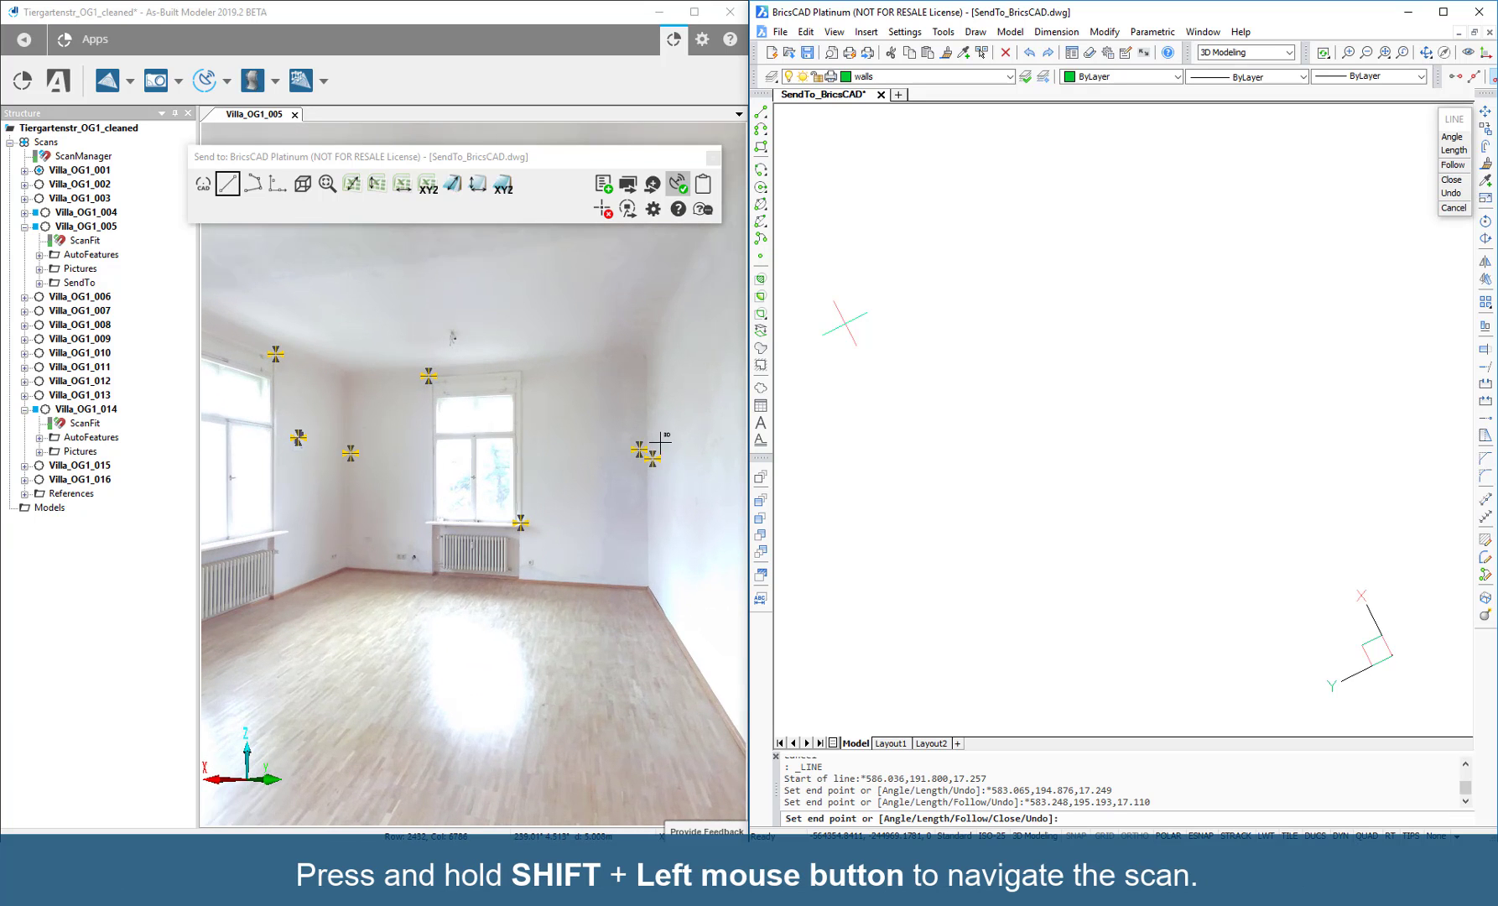
pyautogui.keyDown('shift'); pyautogui.moveTo(696, 437); pyautogui.dragTo(457, 414); pyautogui.keyUp('shift')
pyautogui.click(460, 412)
pyautogui.click(485, 411)
# - Pick the remaining wall corners, close the room outline, and zoom the CAD view to extents
pyautogui.keyDown('shift'); pyautogui.moveTo(579, 388); pyautogui.dragTo(504, 423); pyautogui.keyUp('shift')
pyautogui.click(463, 385)
pyautogui.click(501, 428)
pyautogui.click(501, 428)
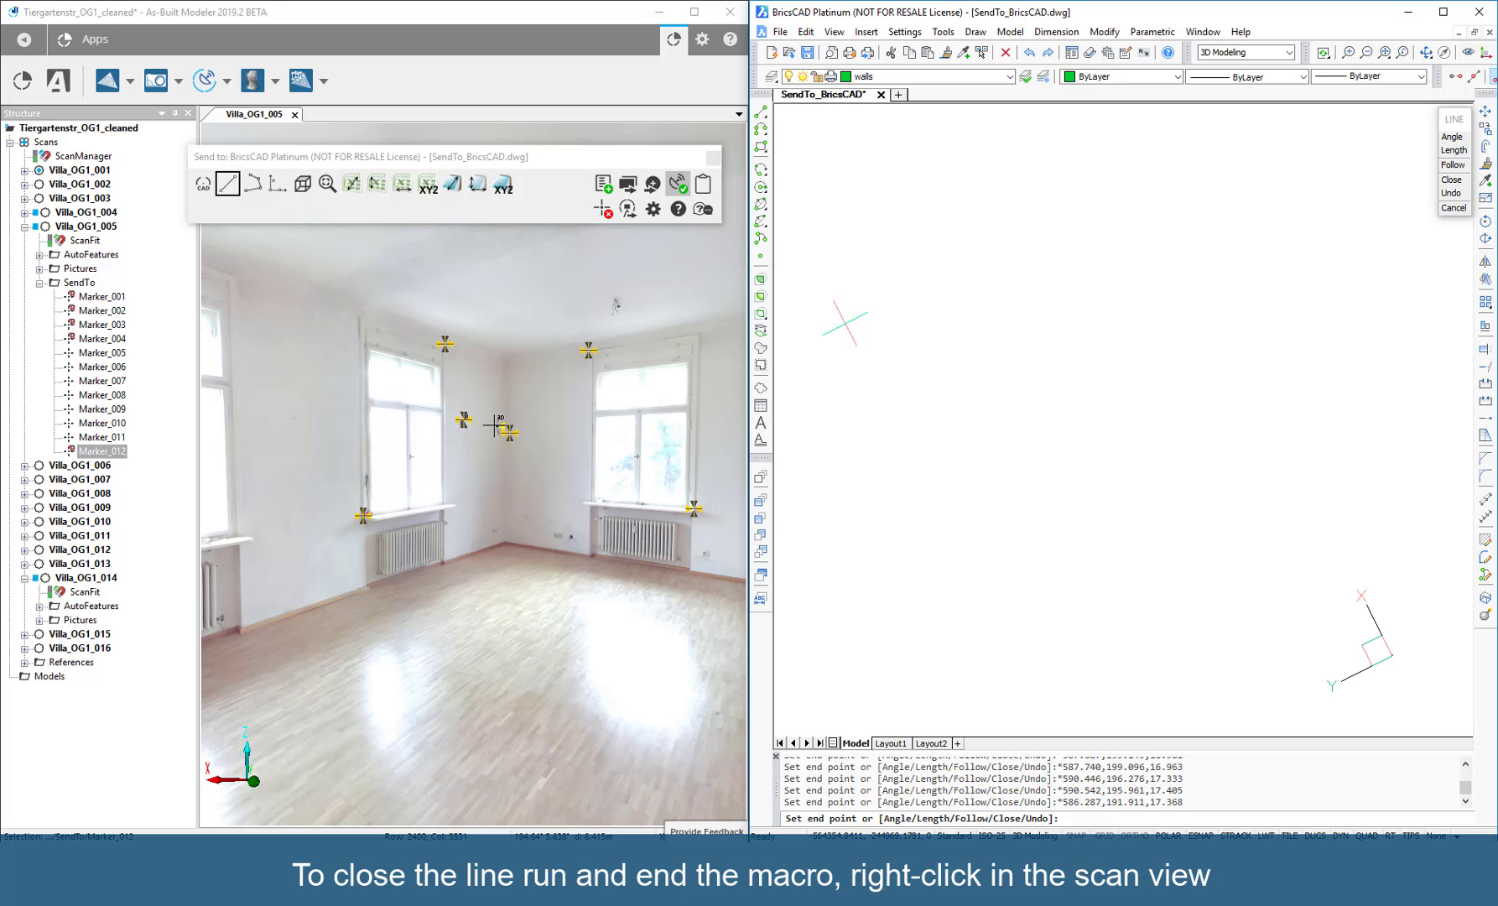
pyautogui.rightClick(495, 427)
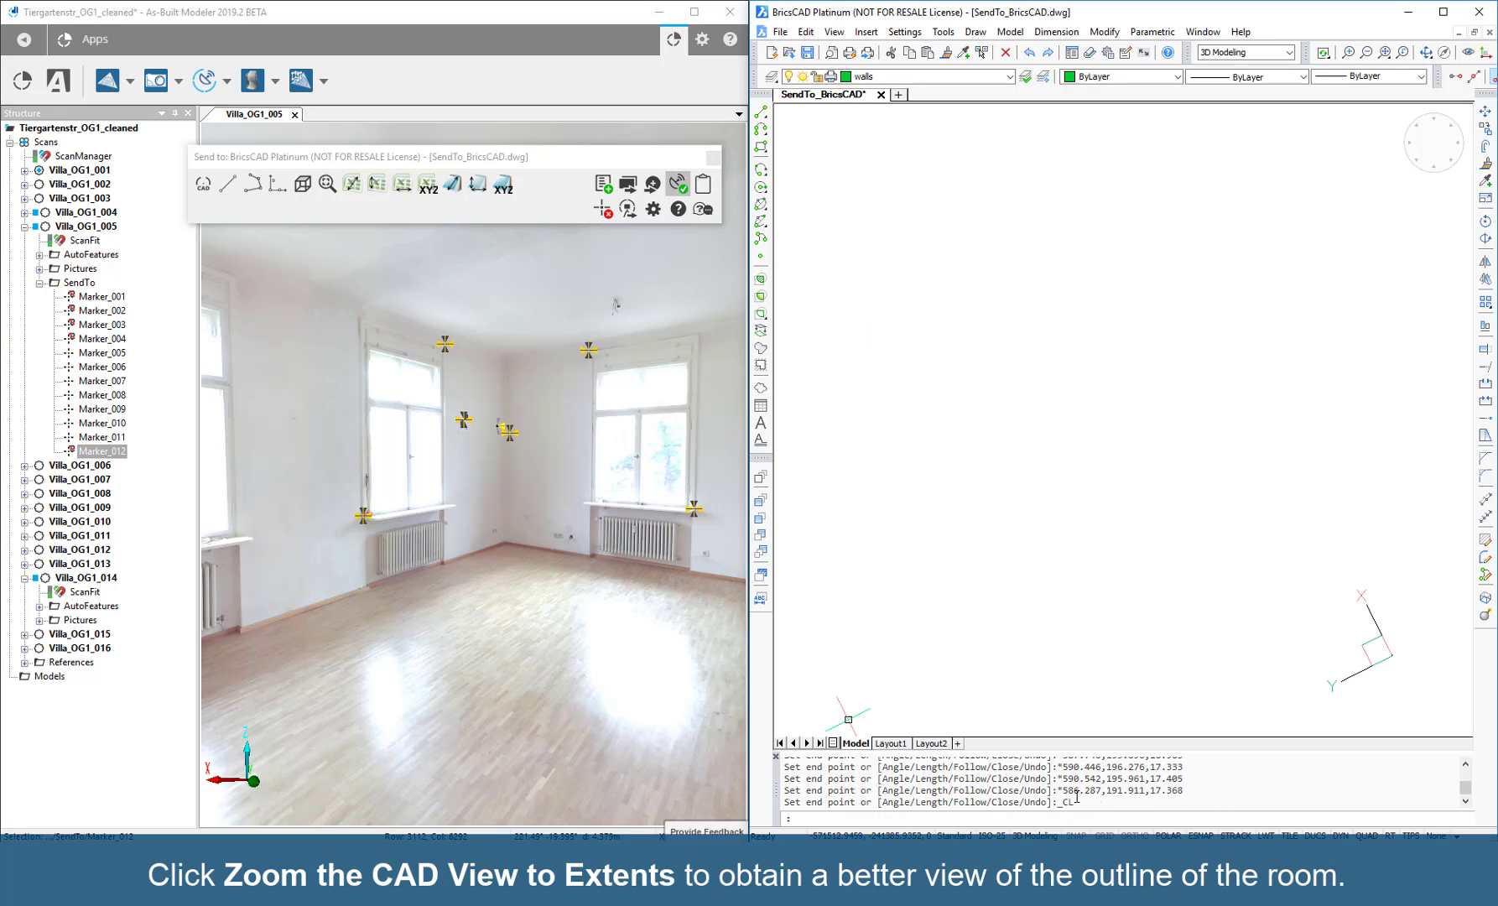
pyautogui.click(327, 184)
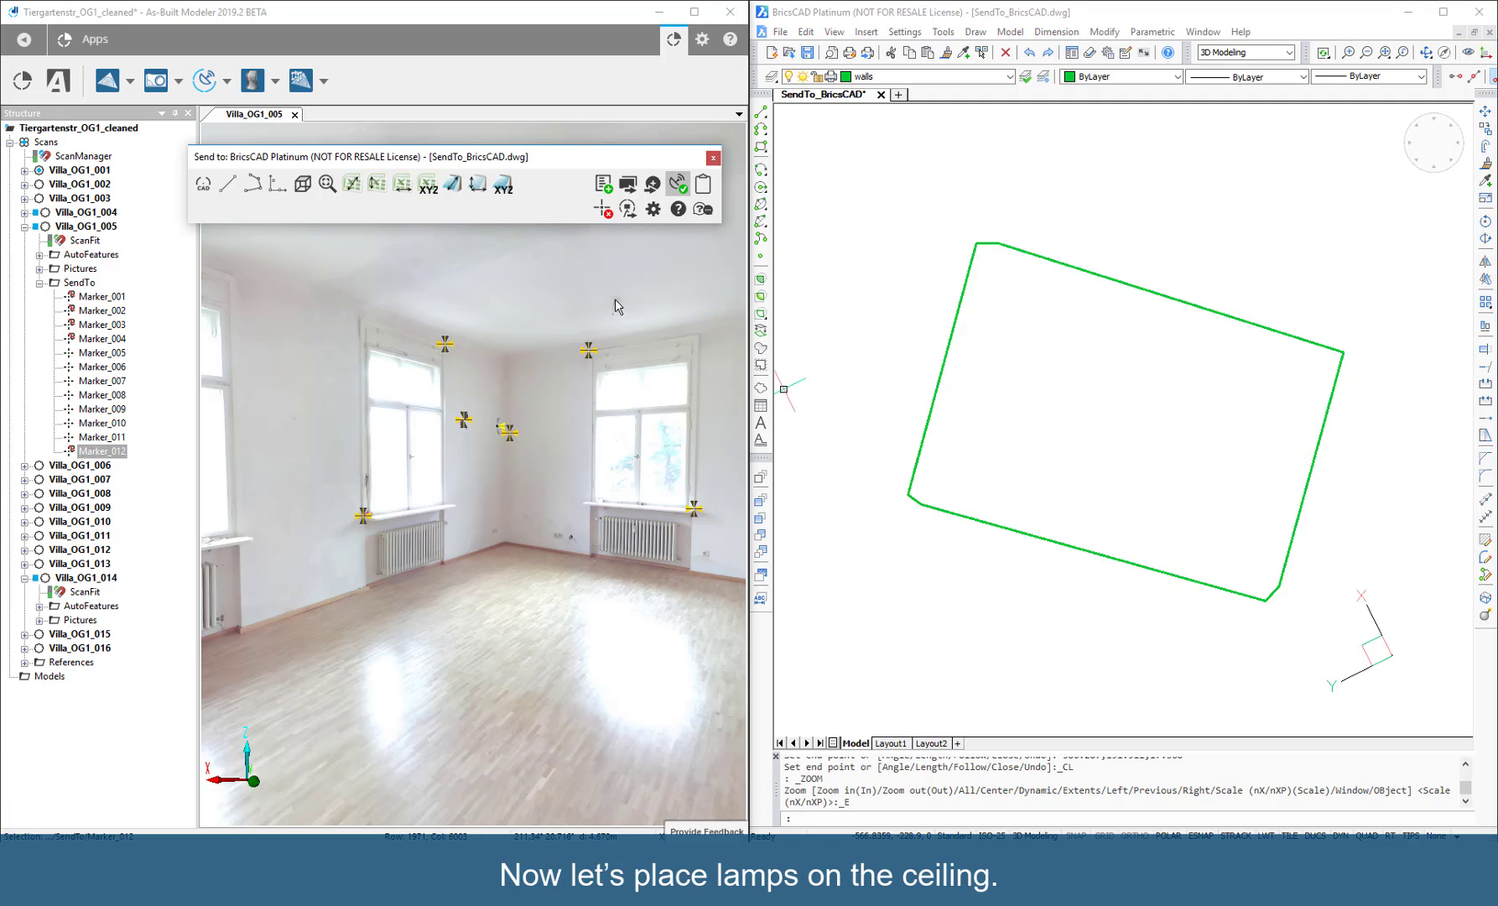
# - Run INSERT in BricsCAD and choose the LAMP block for insertion
pyautogui.click(797, 818)
pyautogui.write('INSERT')
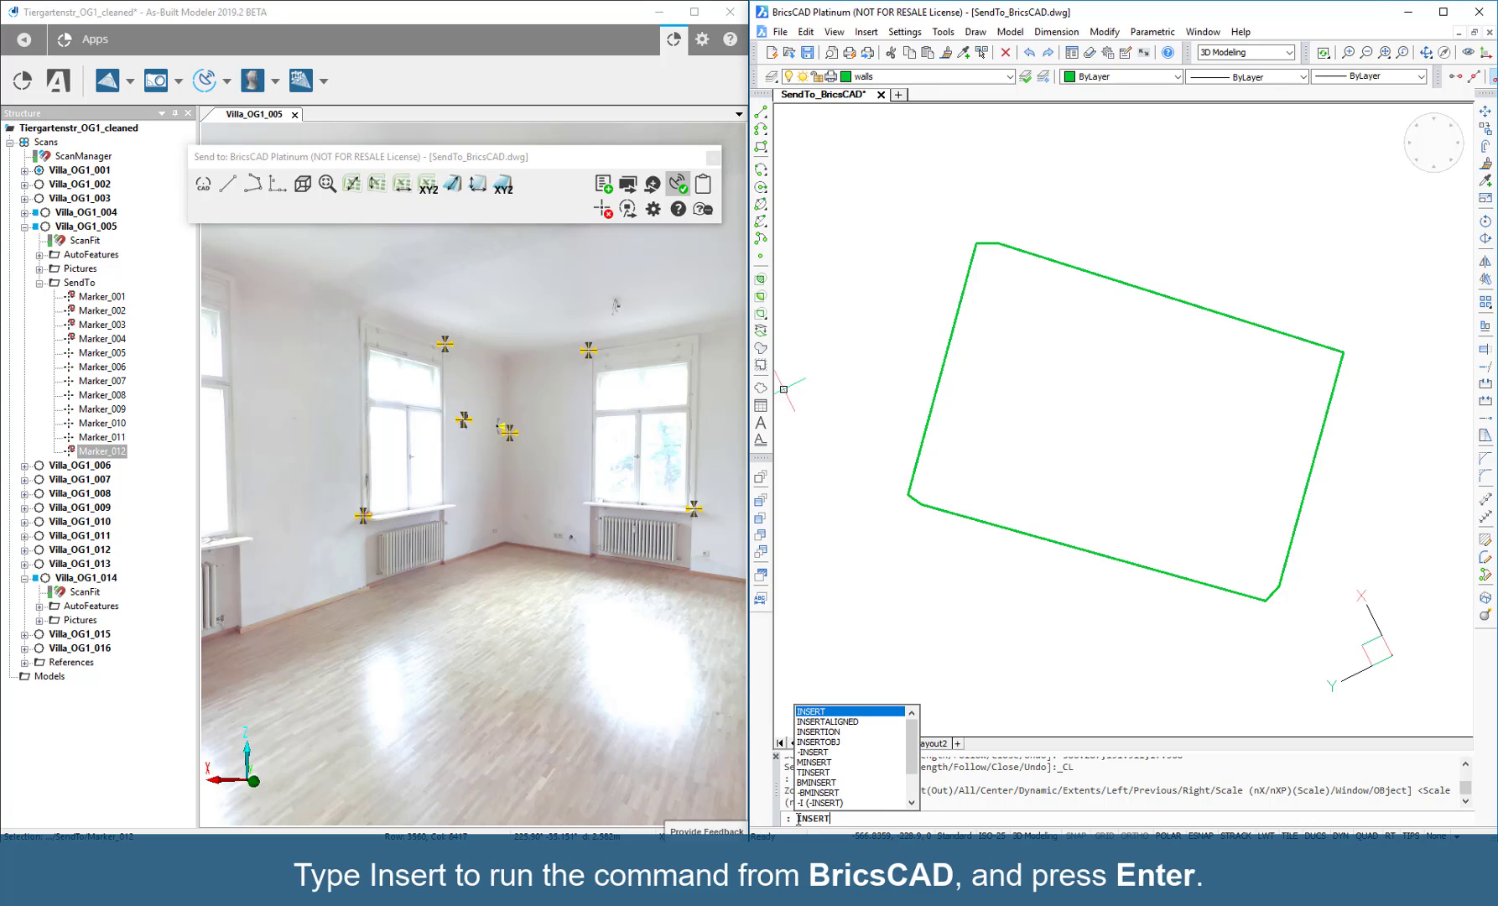
pyautogui.press('Return')
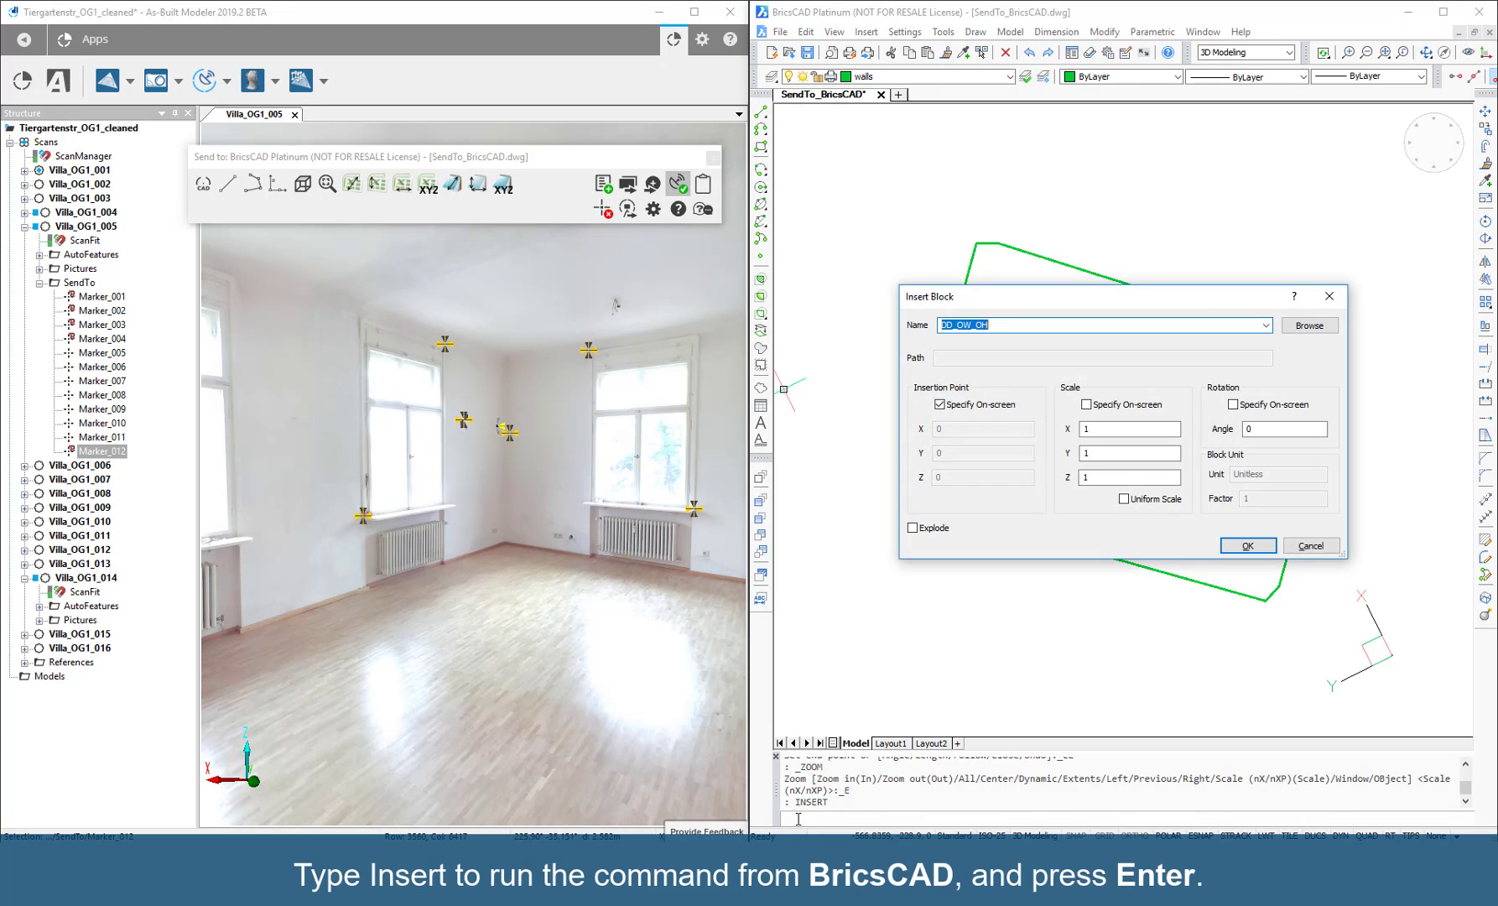
pyautogui.click(1266, 325)
pyautogui.click(954, 359)
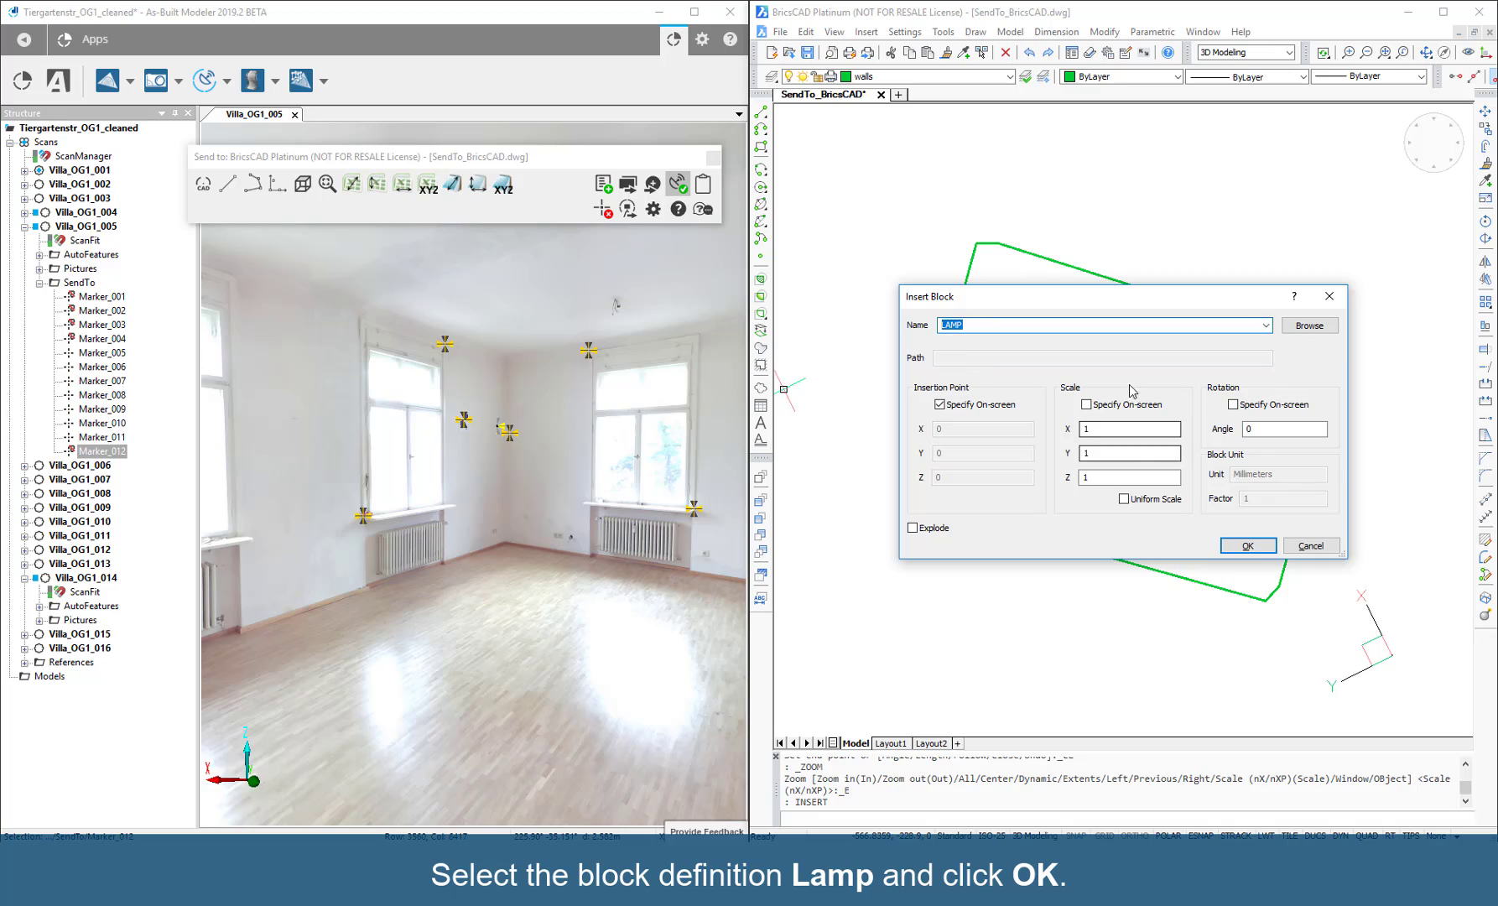
pyautogui.click(1247, 547)
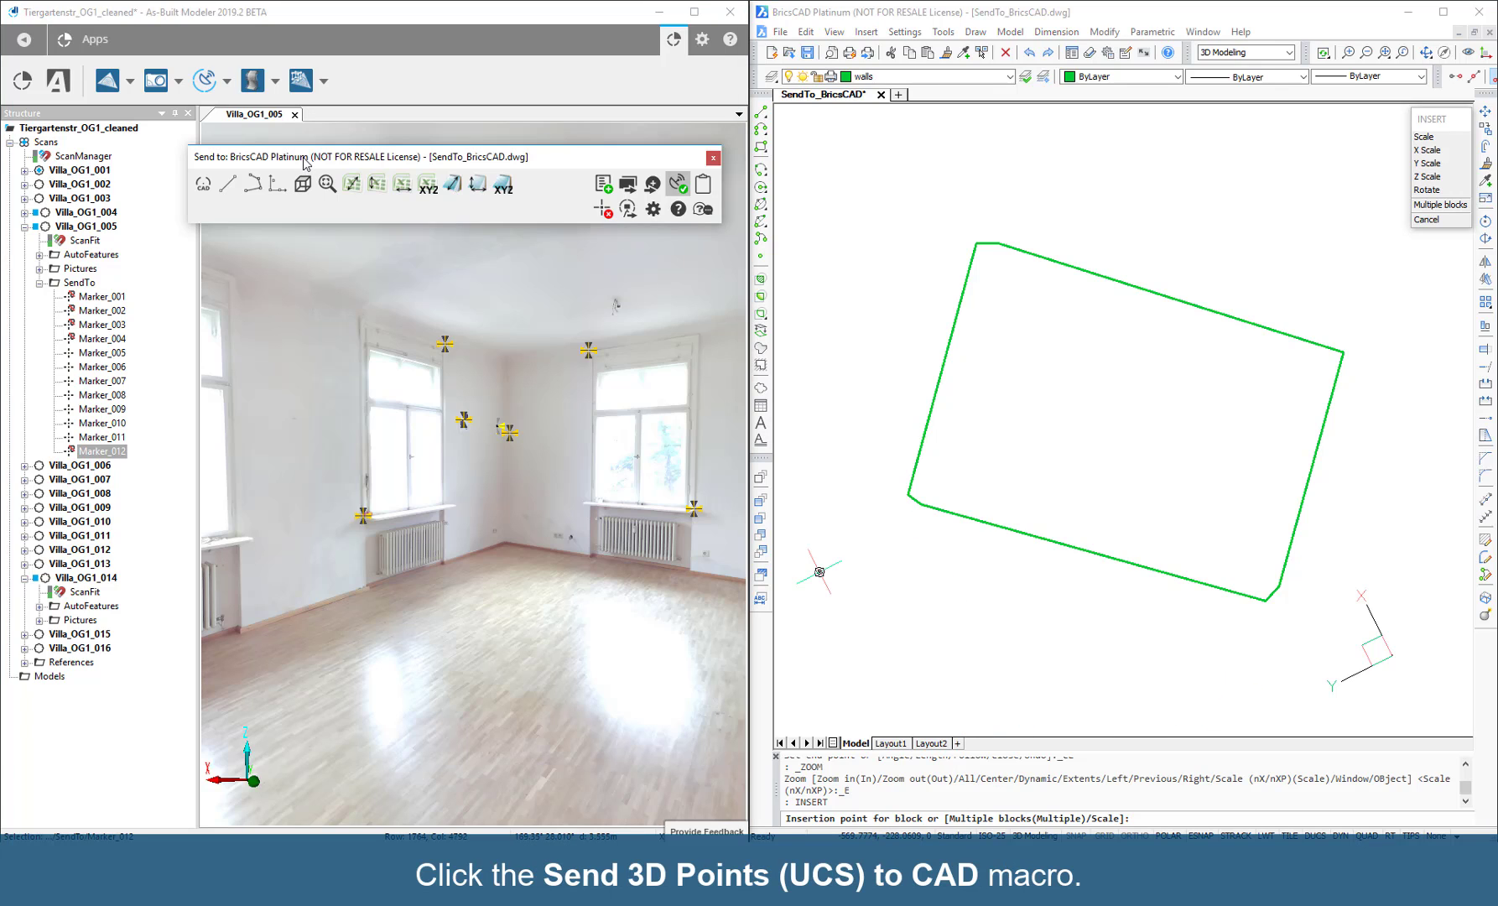
# - Place two LAMP blocks at ceiling fixture points picked from the scan
pyautogui.click(203, 184)
pyautogui.scroll(3, 468, 482)
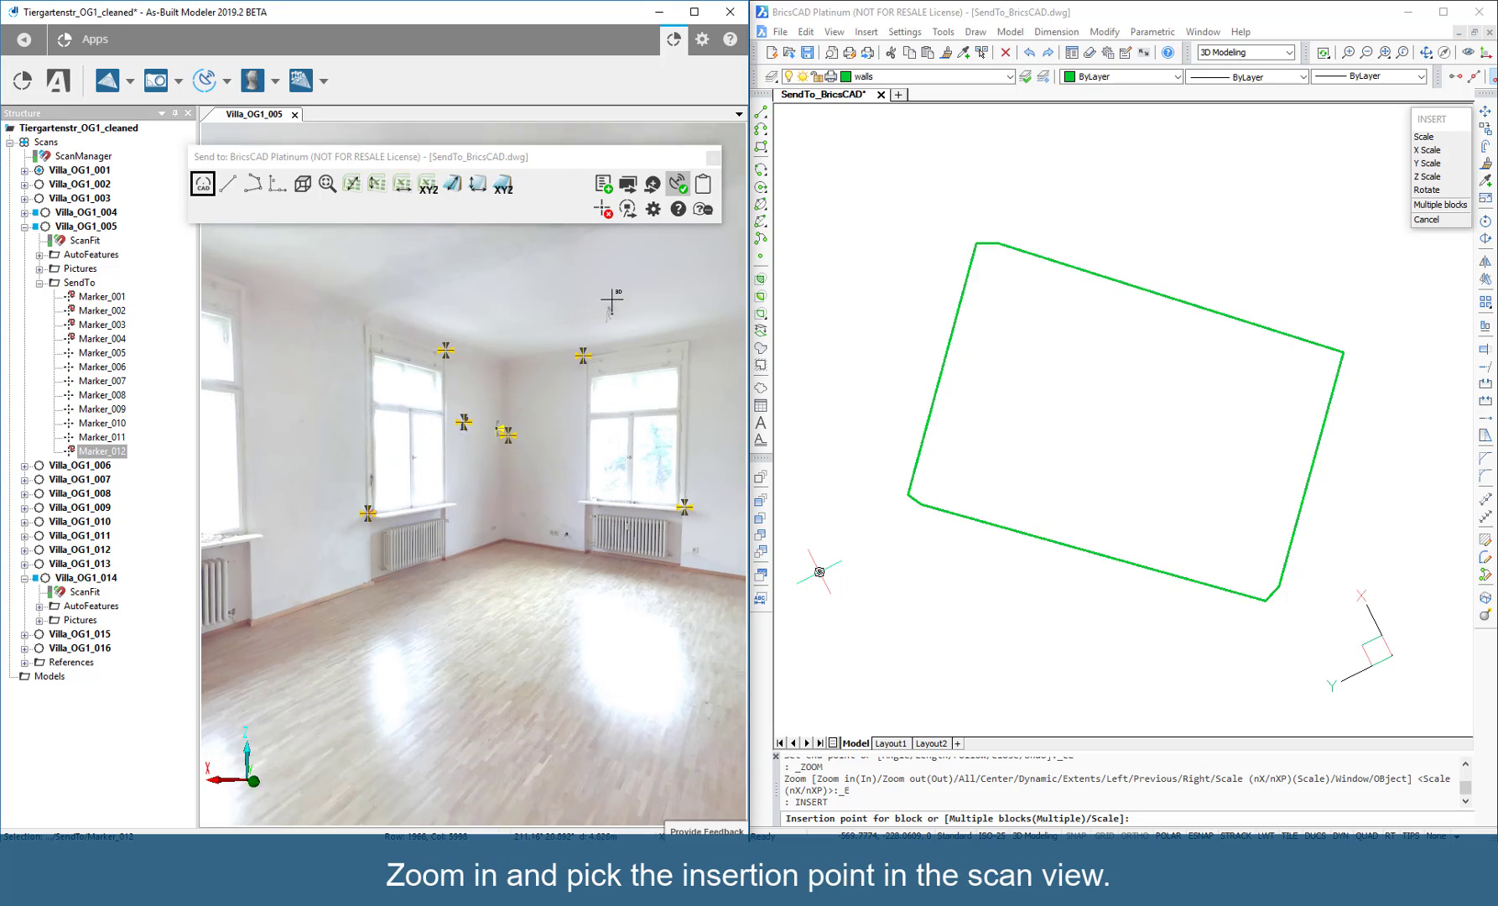
pyautogui.click(657, 251)
pyautogui.moveTo(353, 258); pyautogui.dragTo(425, 428)
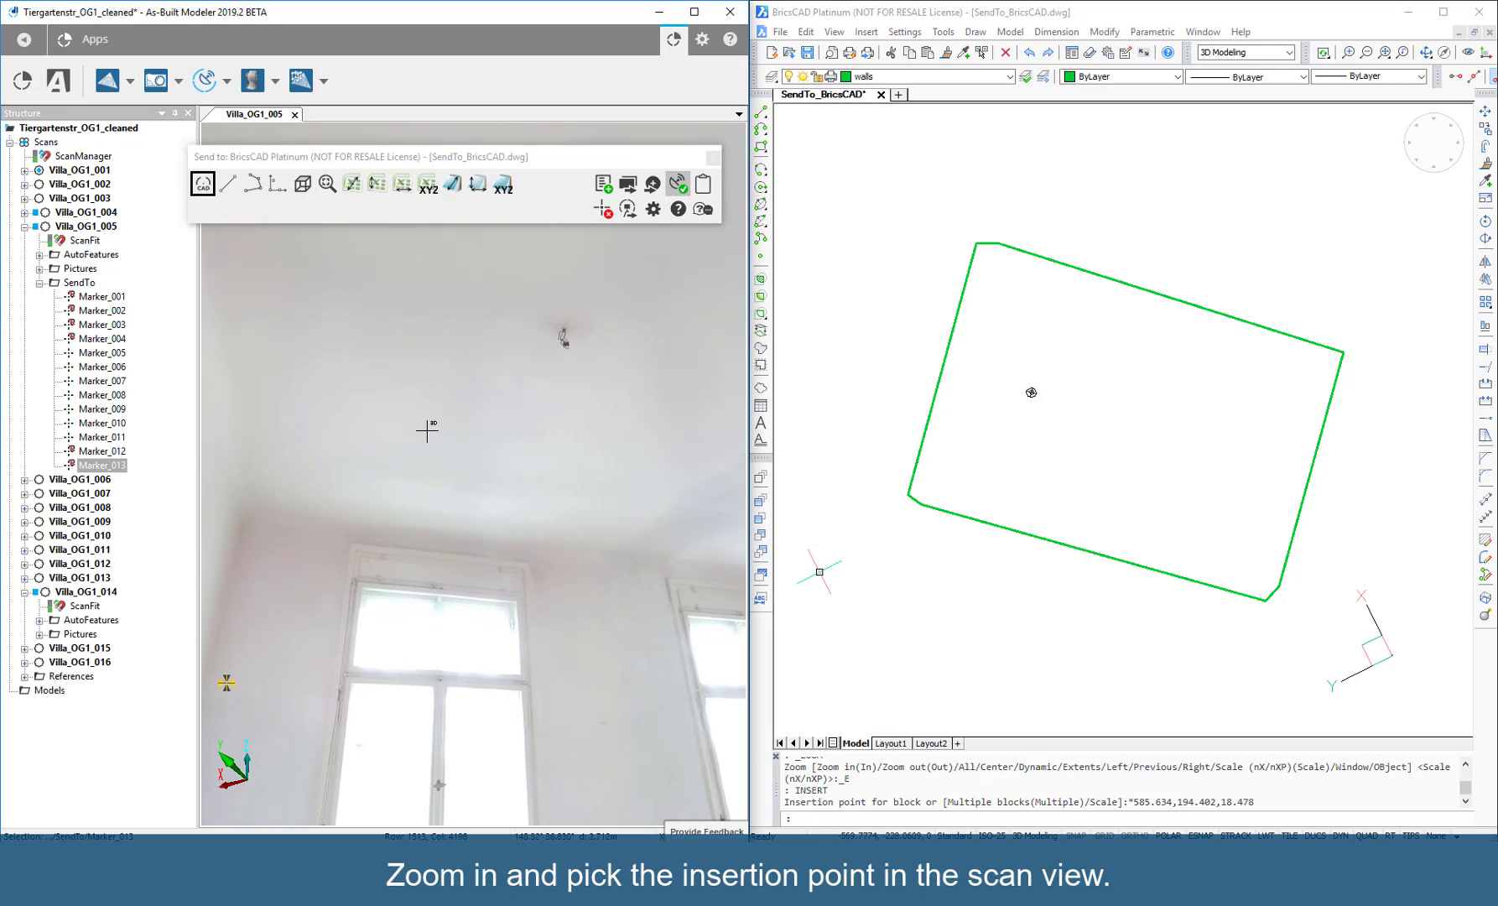
pyautogui.click(562, 339)
pyautogui.press('Escape')
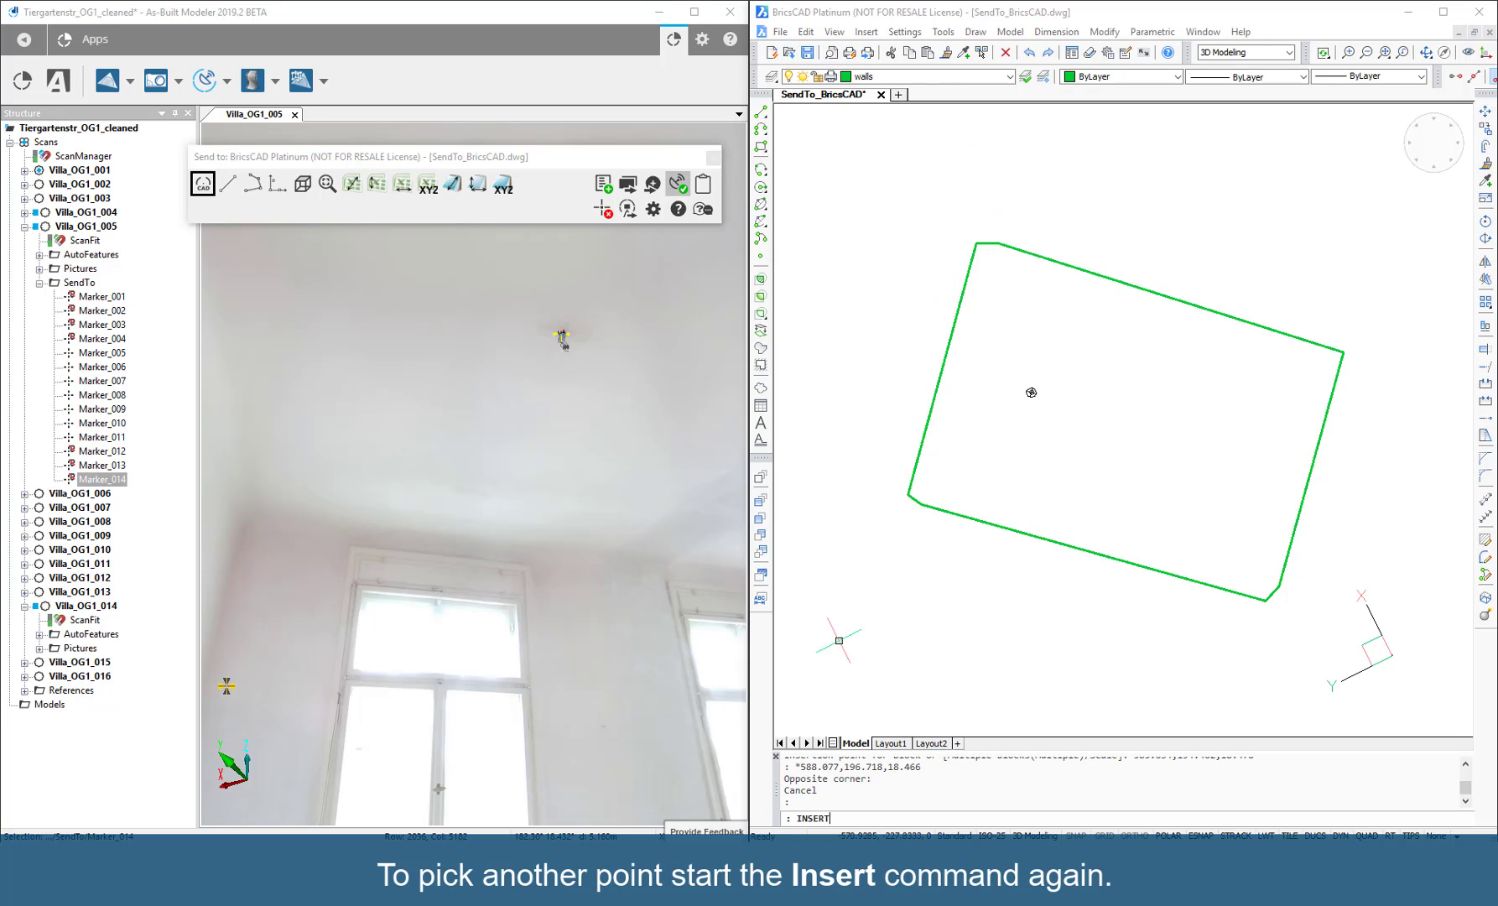
pyautogui.press('Return')
pyautogui.press('Return')
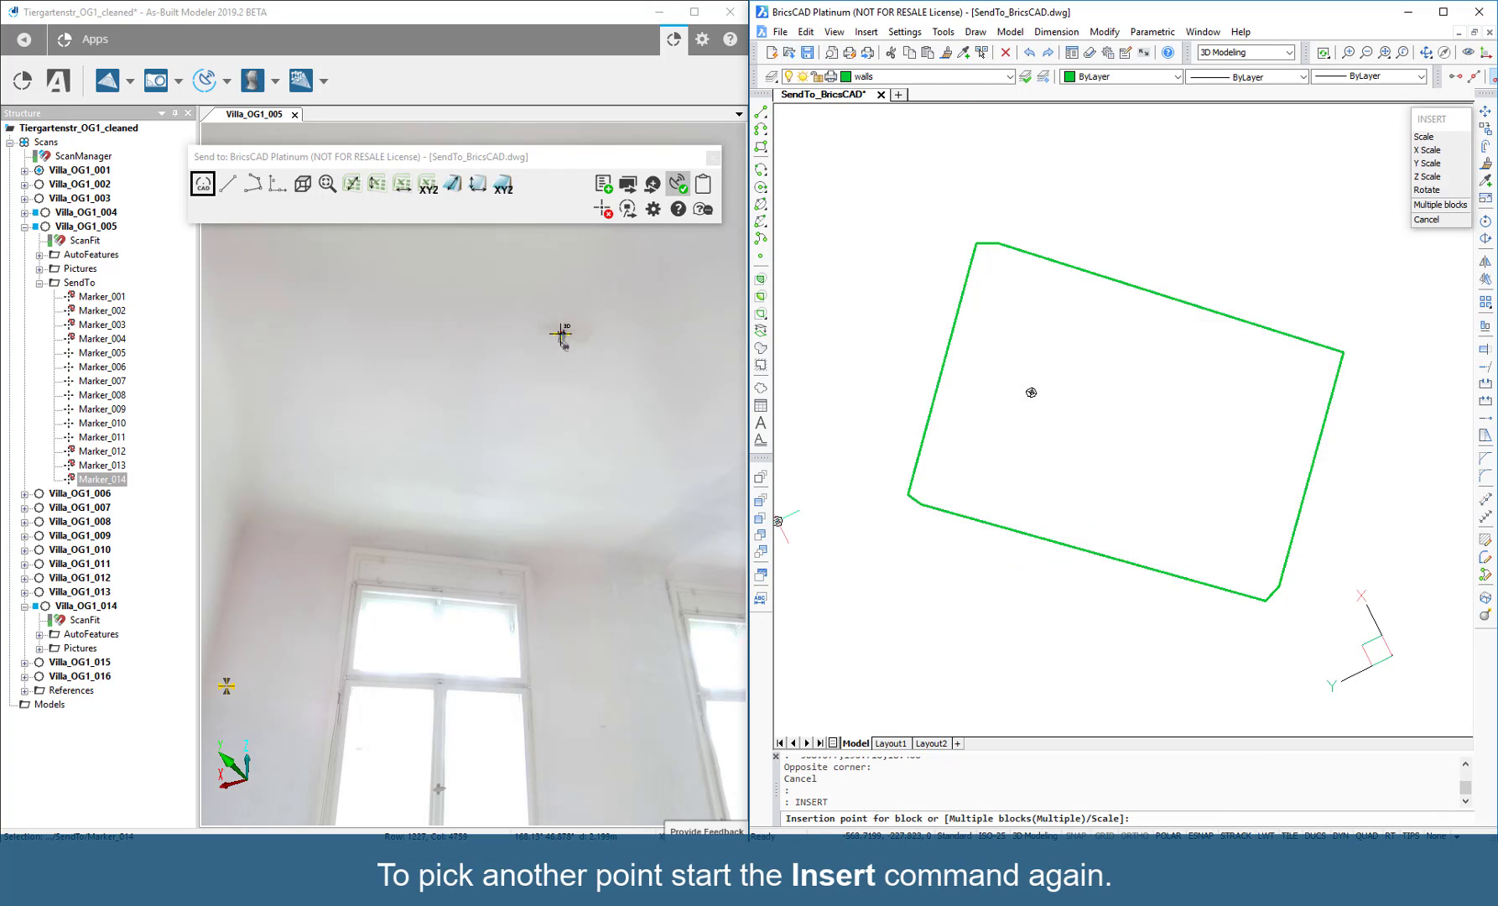
pyautogui.click(563, 335)
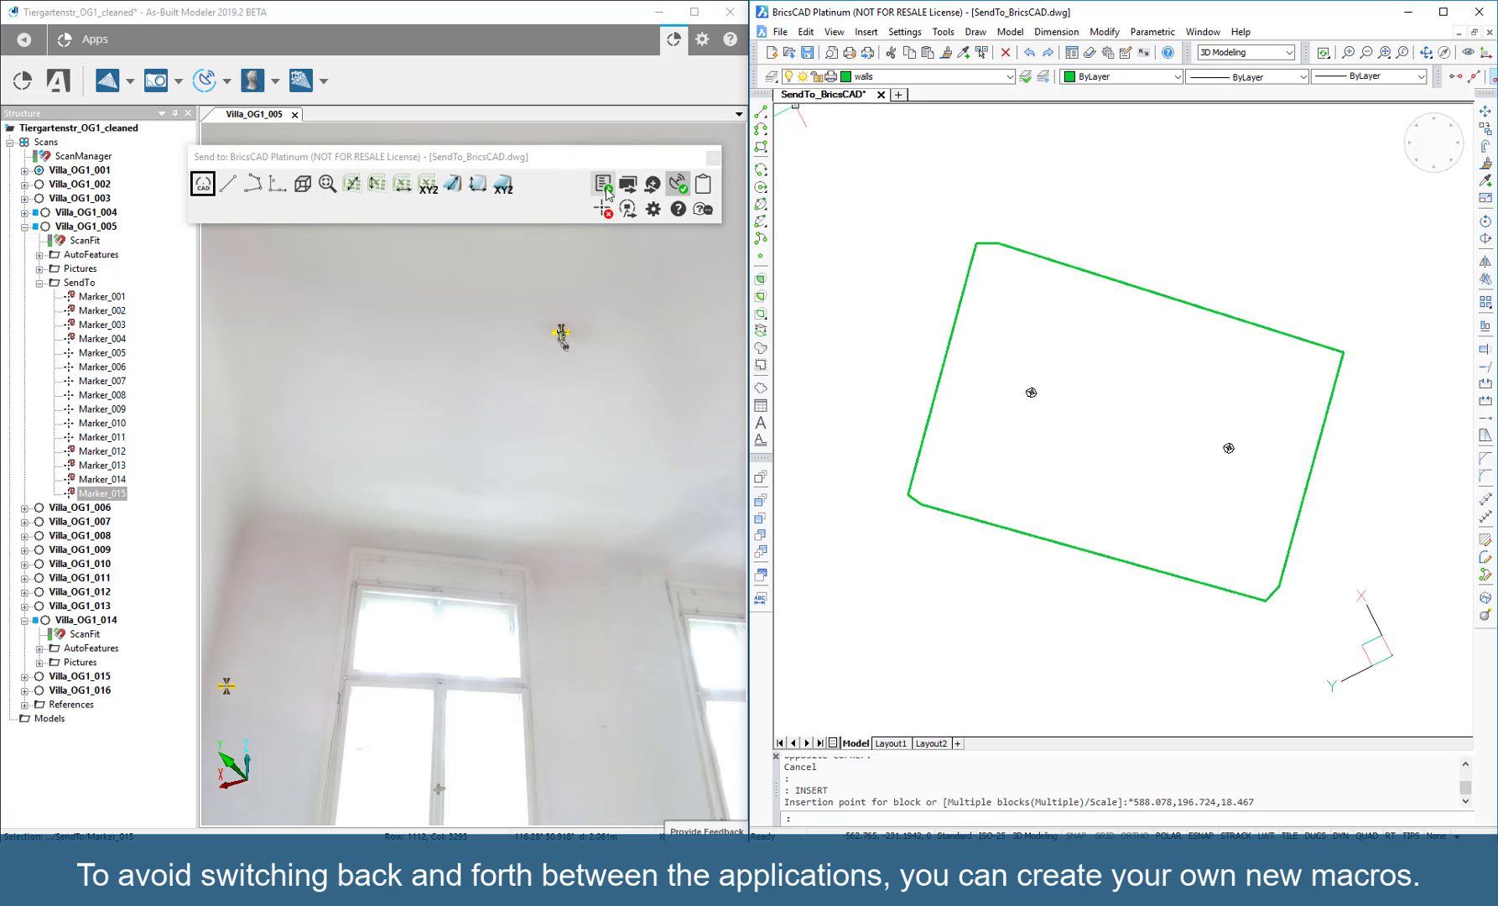
# - Check the New macro option on the Send To toolbar
pyautogui.click(592, 157)
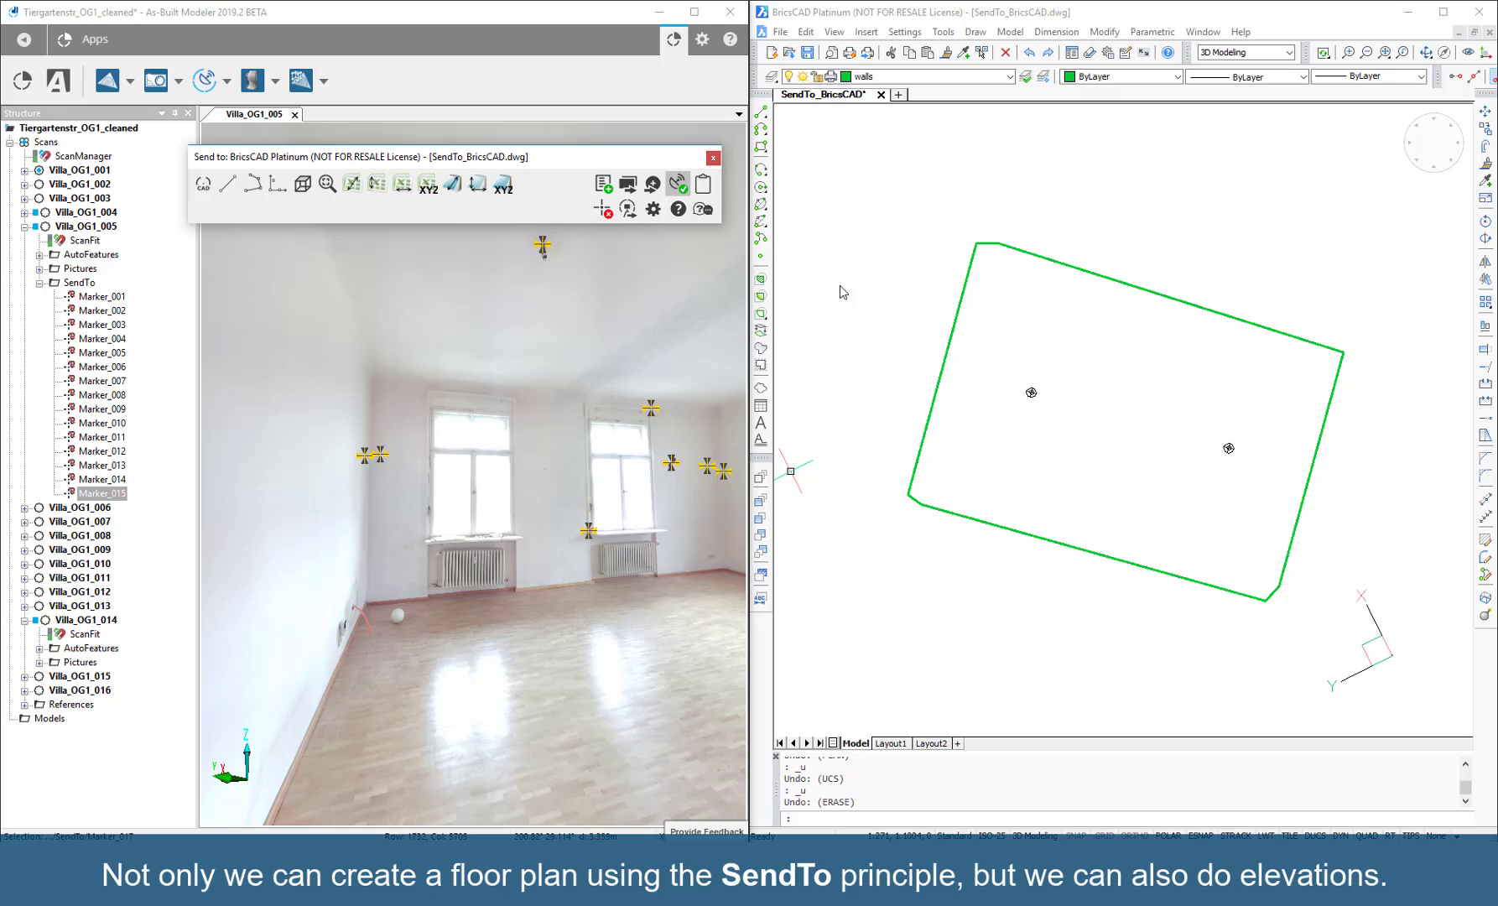
# - Window-select the floor plan and lamps and delete them
pyautogui.click(876, 177)
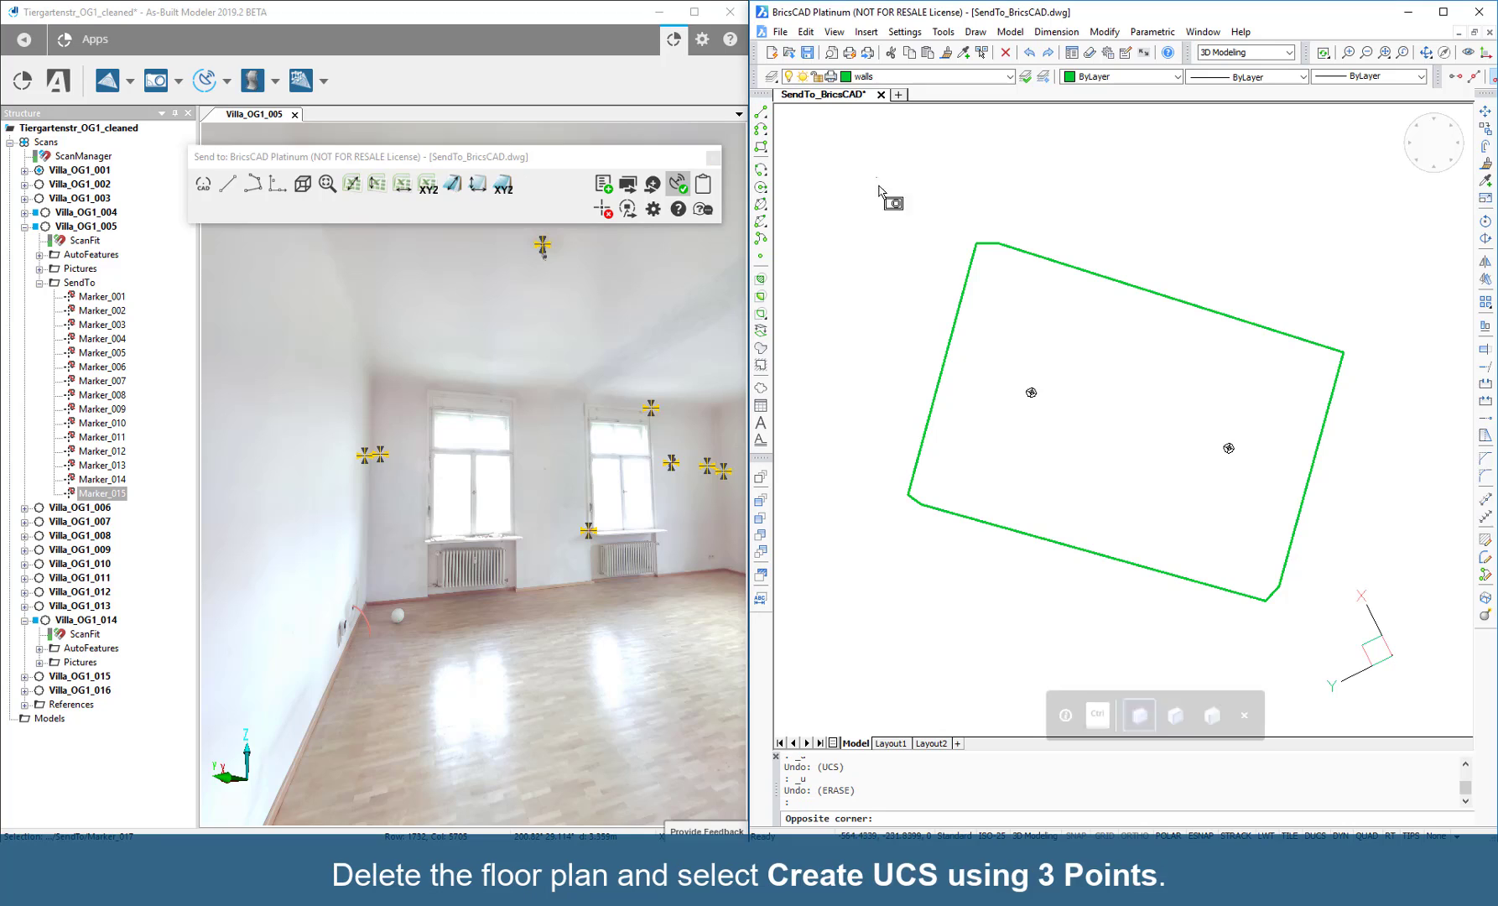
pyautogui.click(1356, 609)
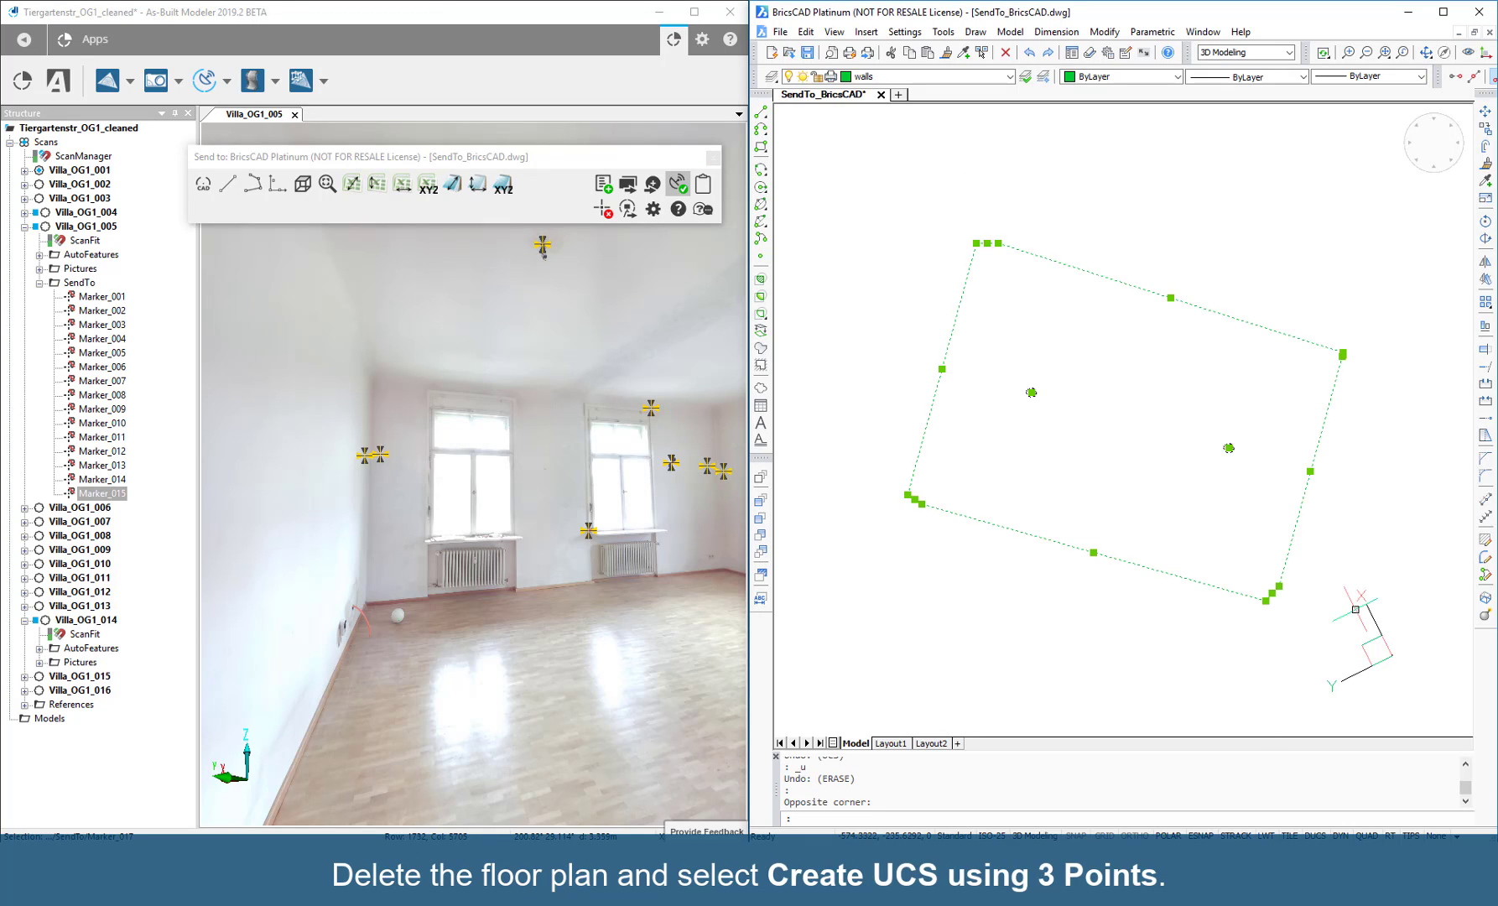
pyautogui.press('Delete')
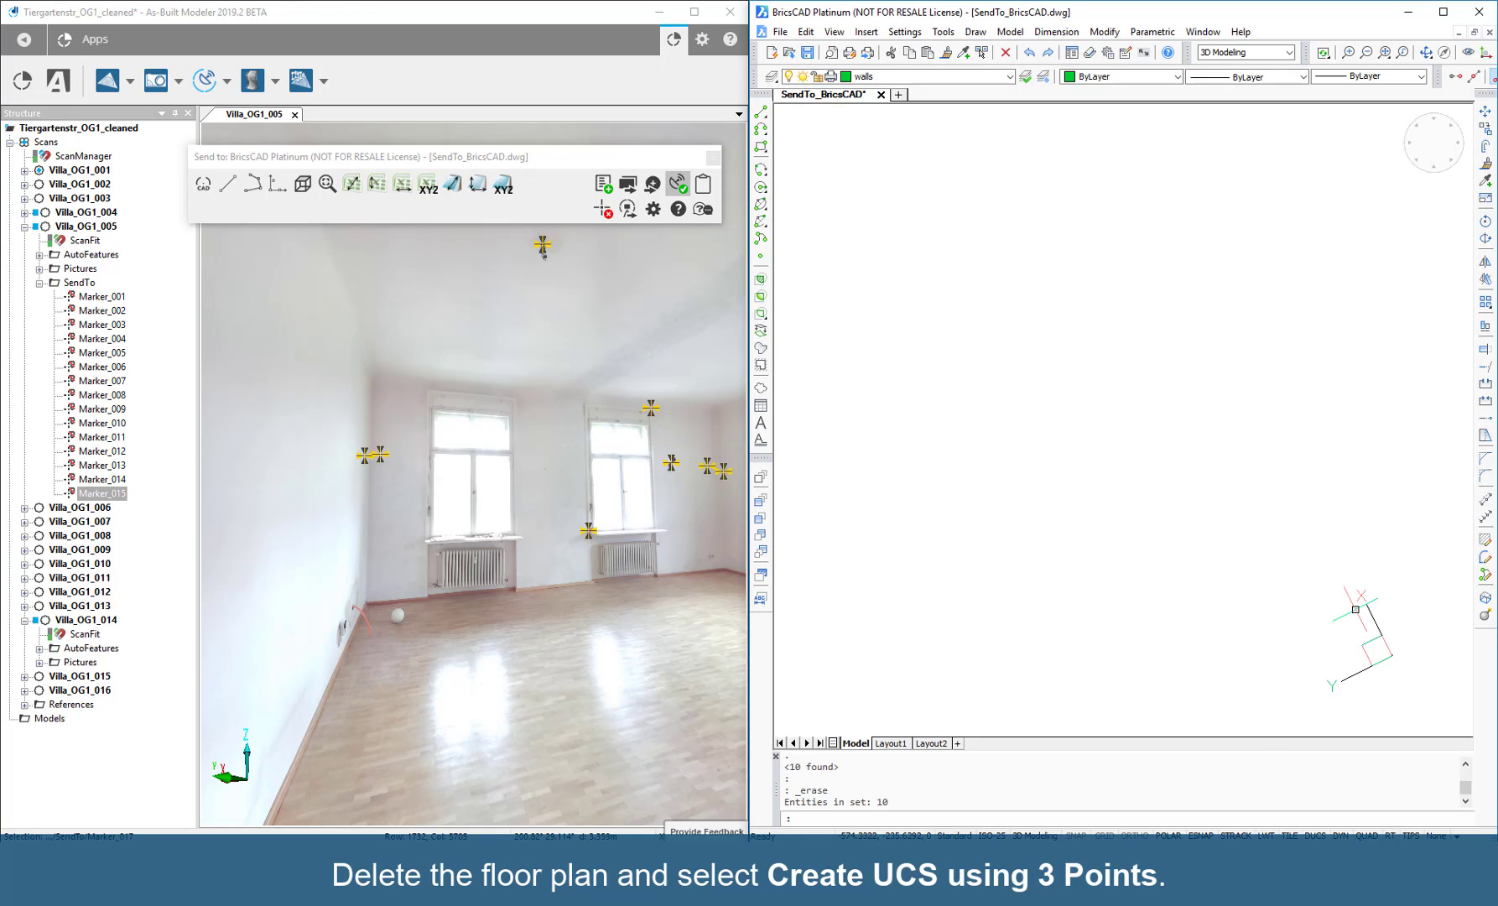
# - Start a 3-point UCS with origin at the wall's floor corner and an X-axis point
pyautogui.click(278, 182)
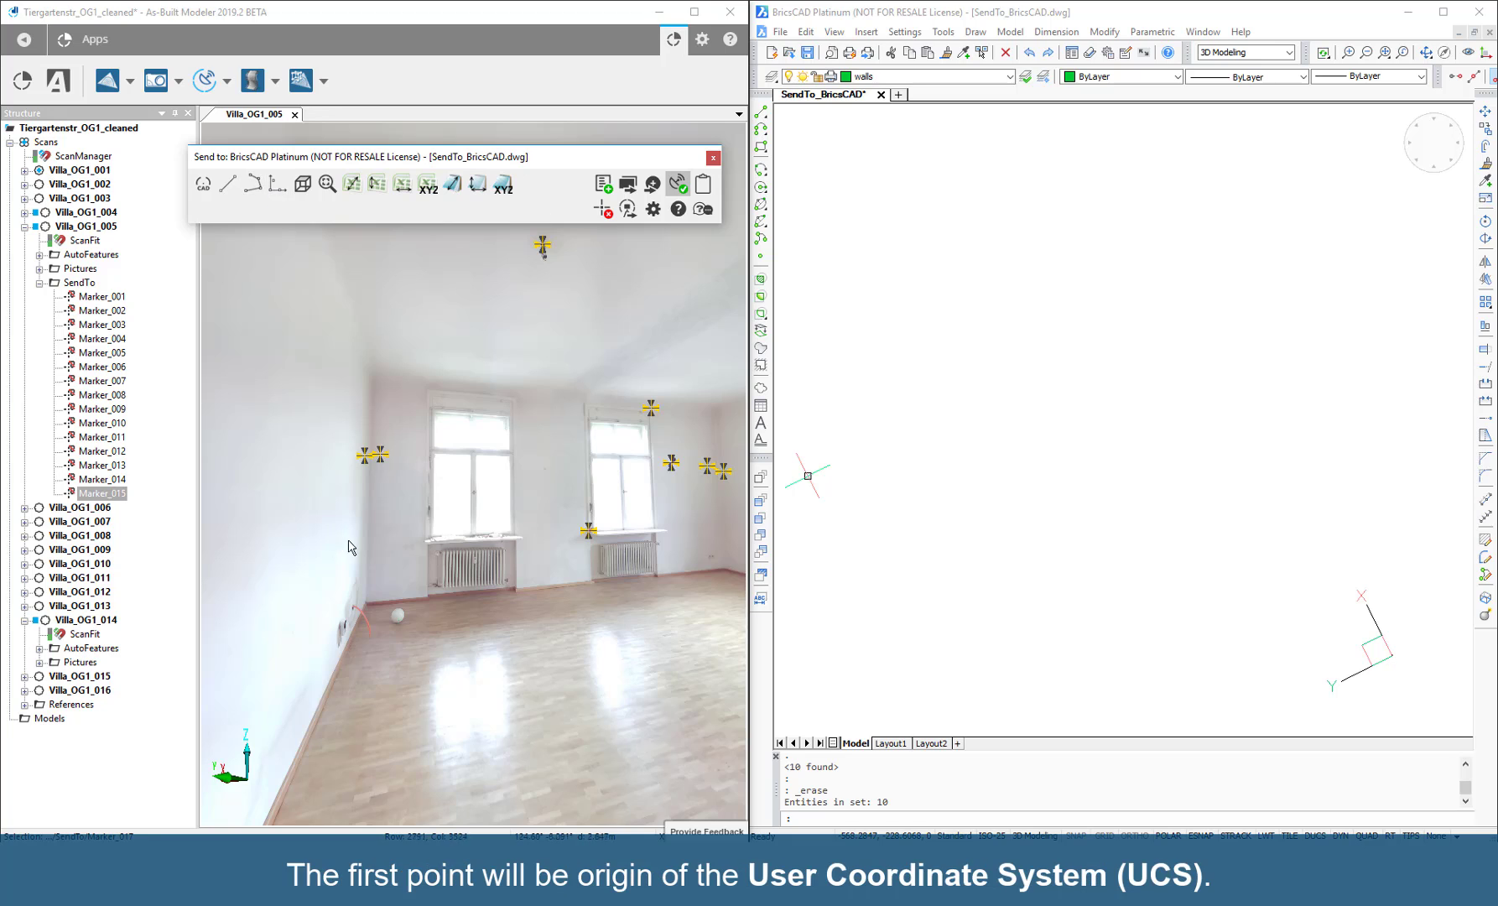
pyautogui.click(374, 601)
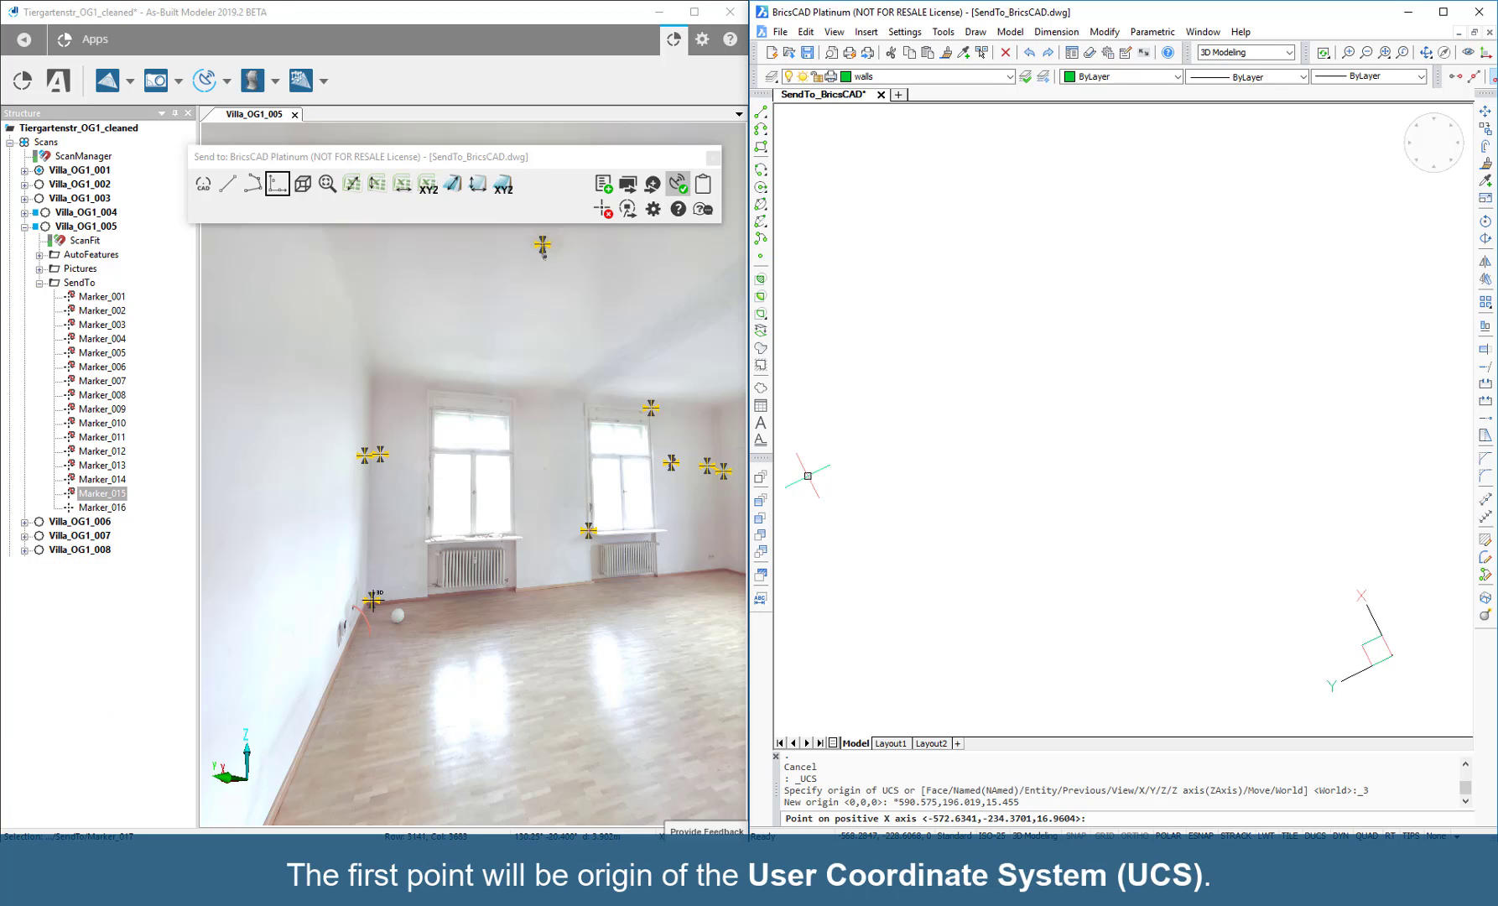
pyautogui.click(566, 584)
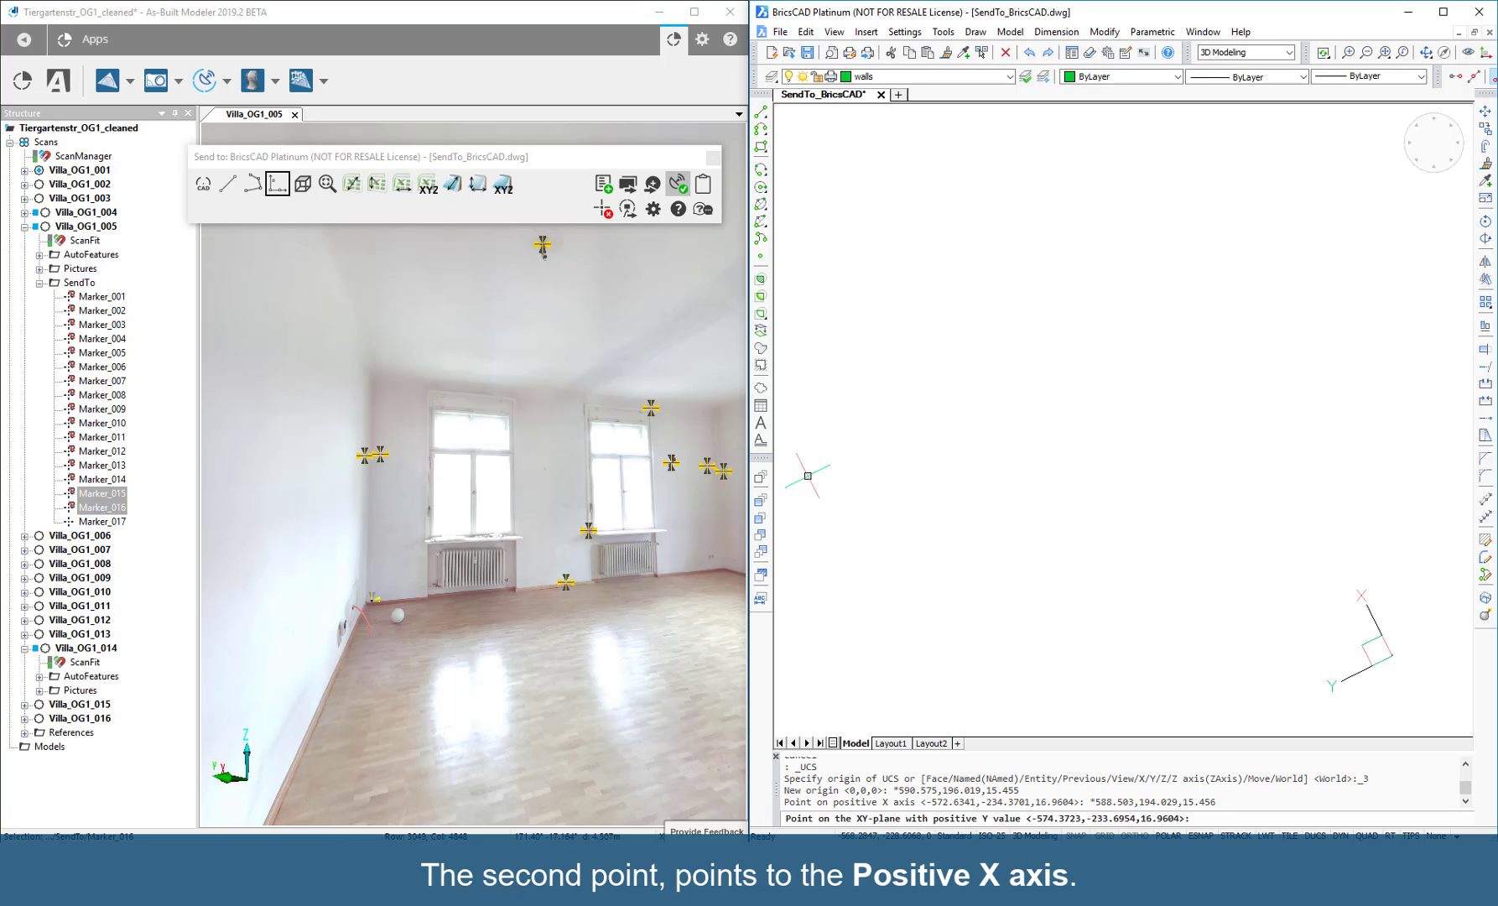
# - Finish the wall UCS with a Y-axis point and view the drawing in plan
pyautogui.click(375, 401)
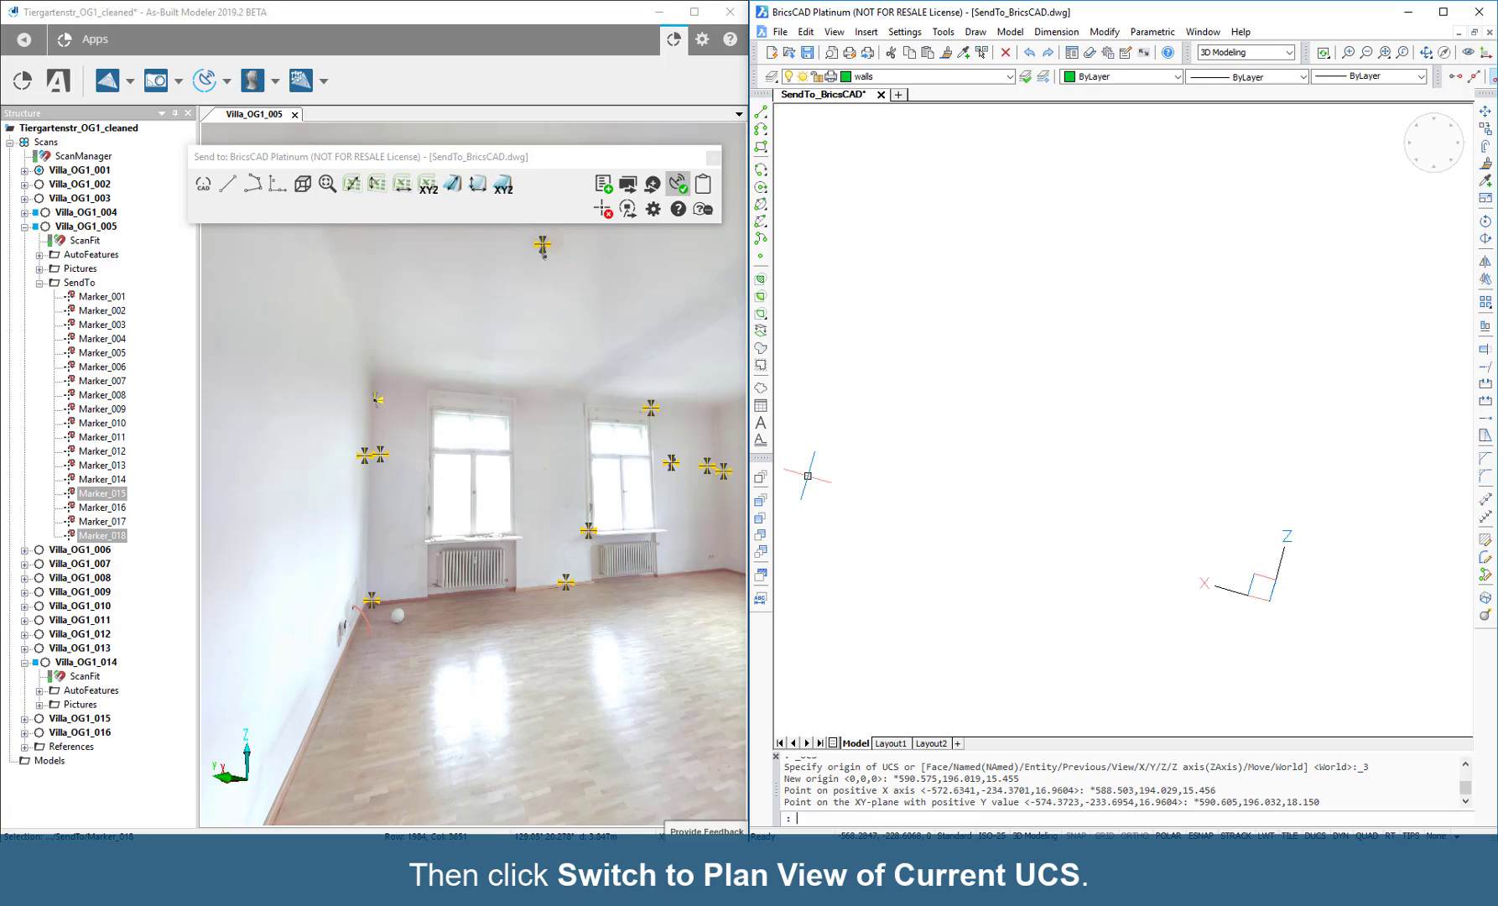
pyautogui.click(303, 190)
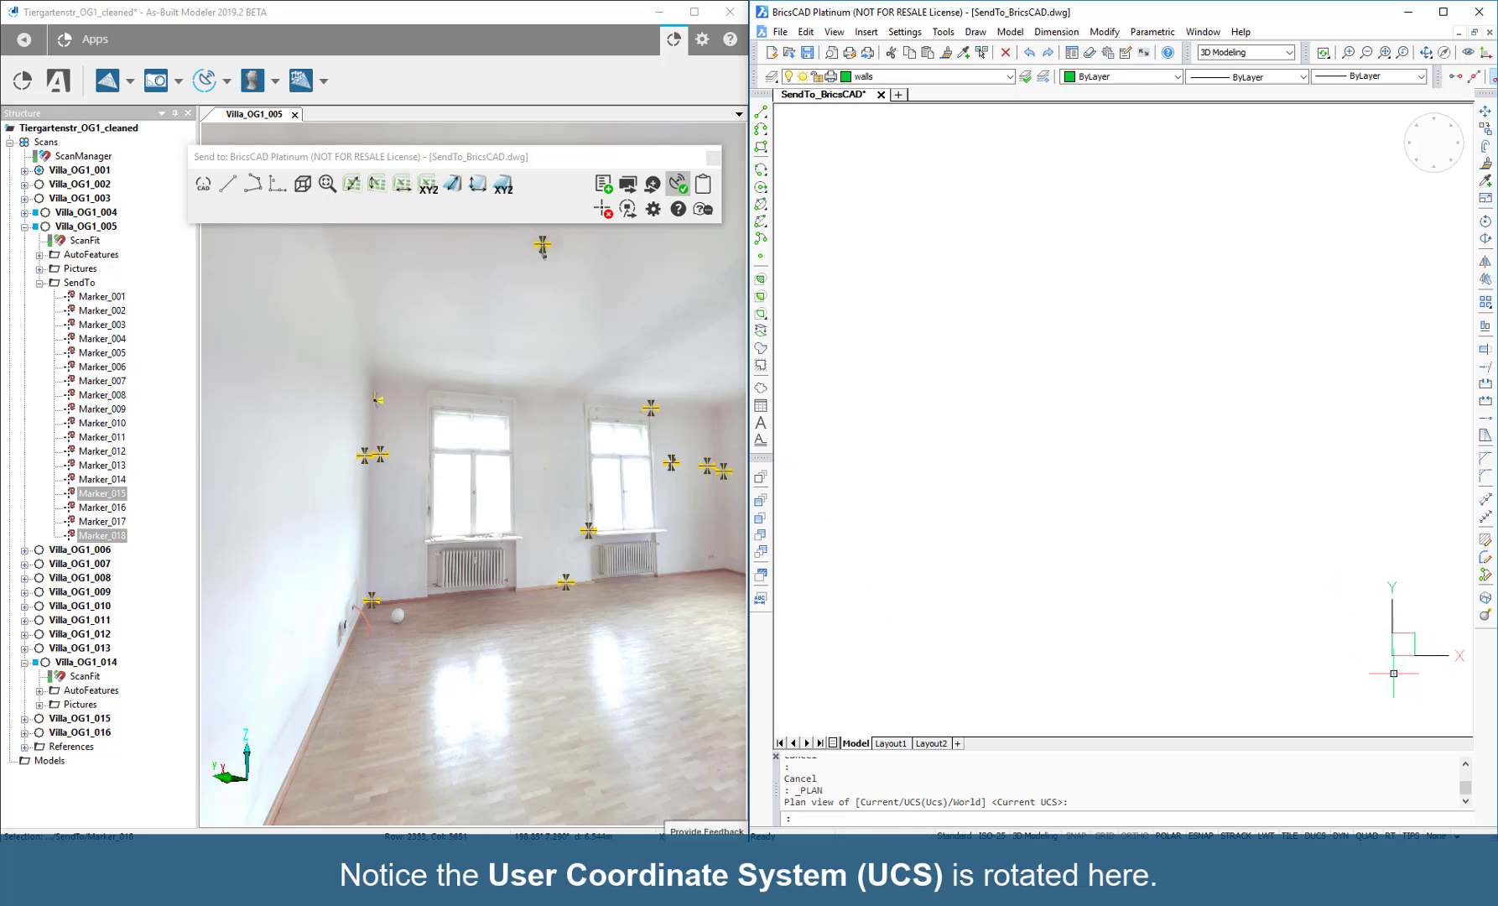
pyautogui.click(249, 163)
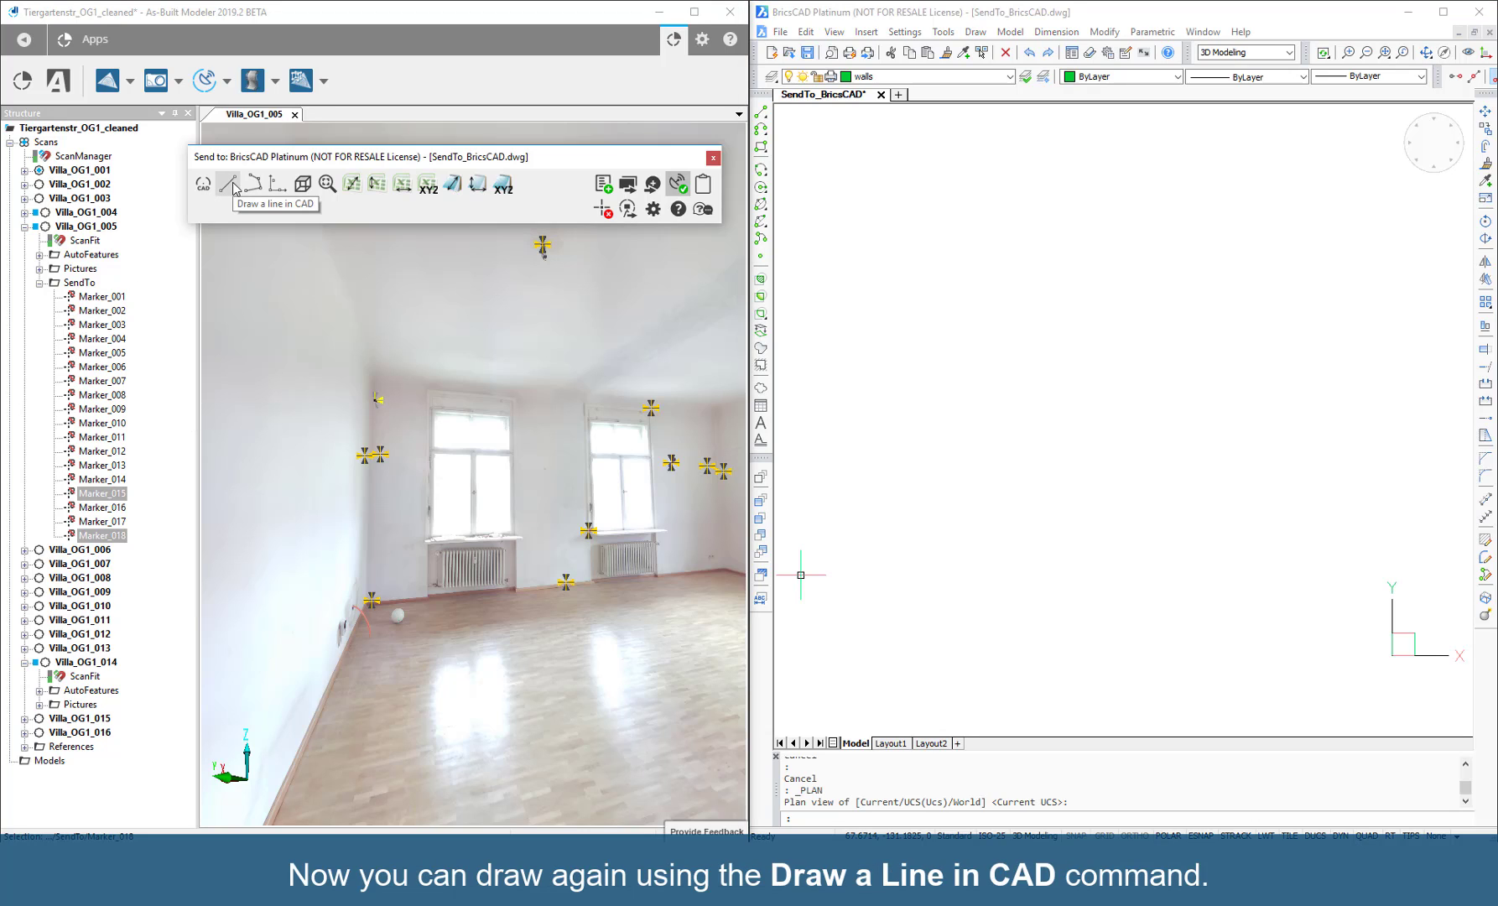
pyautogui.click(228, 183)
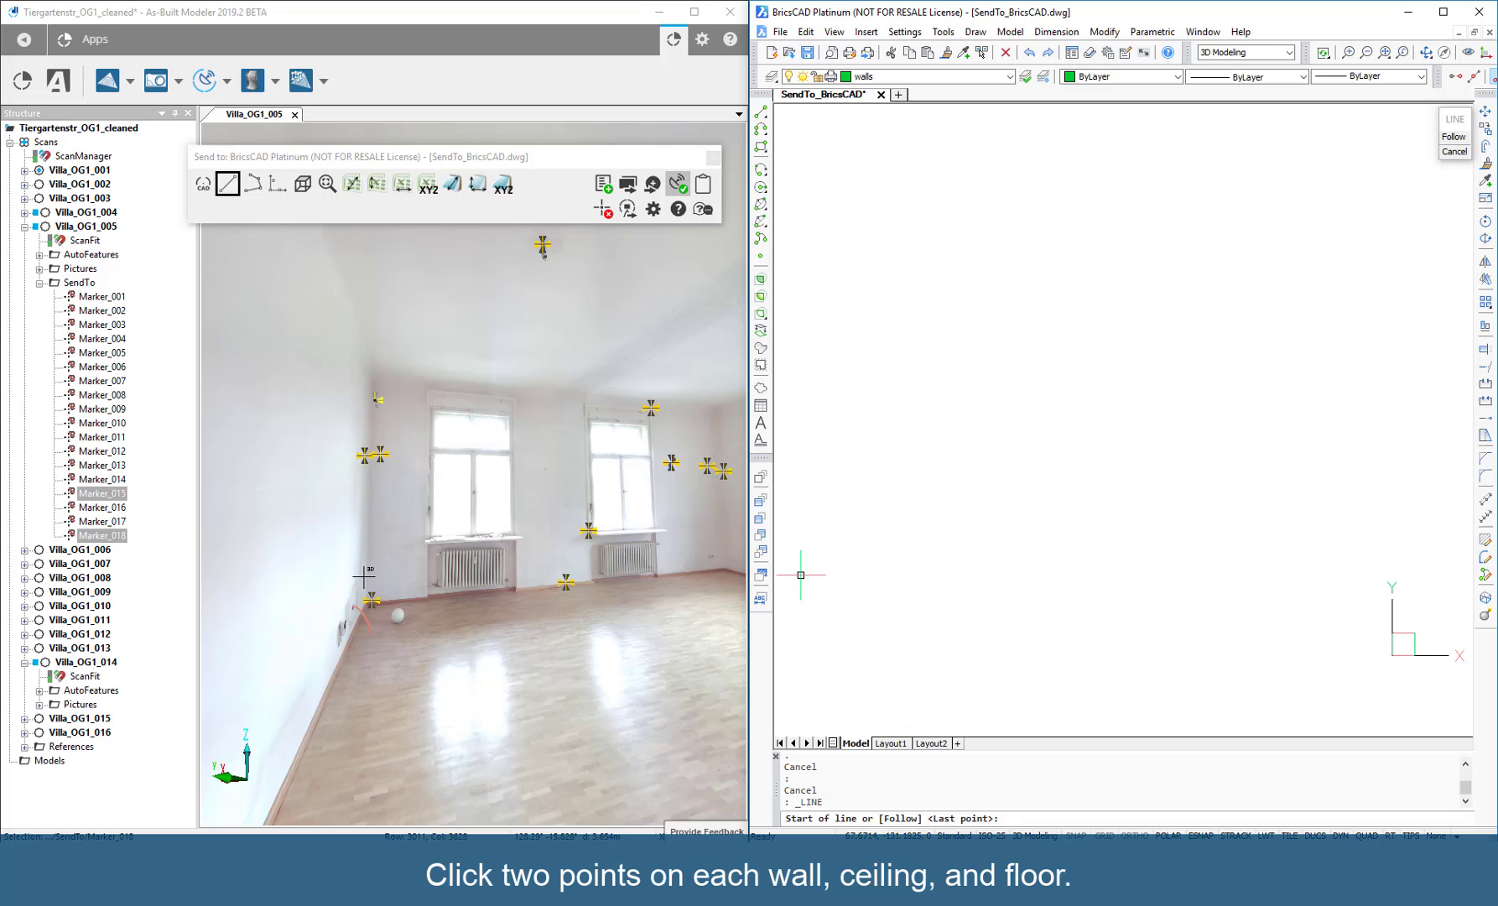
# - Trace the wall outline via left wall, ceiling, right wall and floor, close it, zoom to extents
pyautogui.click(362, 586)
pyautogui.click(375, 401)
pyautogui.click(393, 360)
pyautogui.click(717, 395)
pyautogui.click(726, 425)
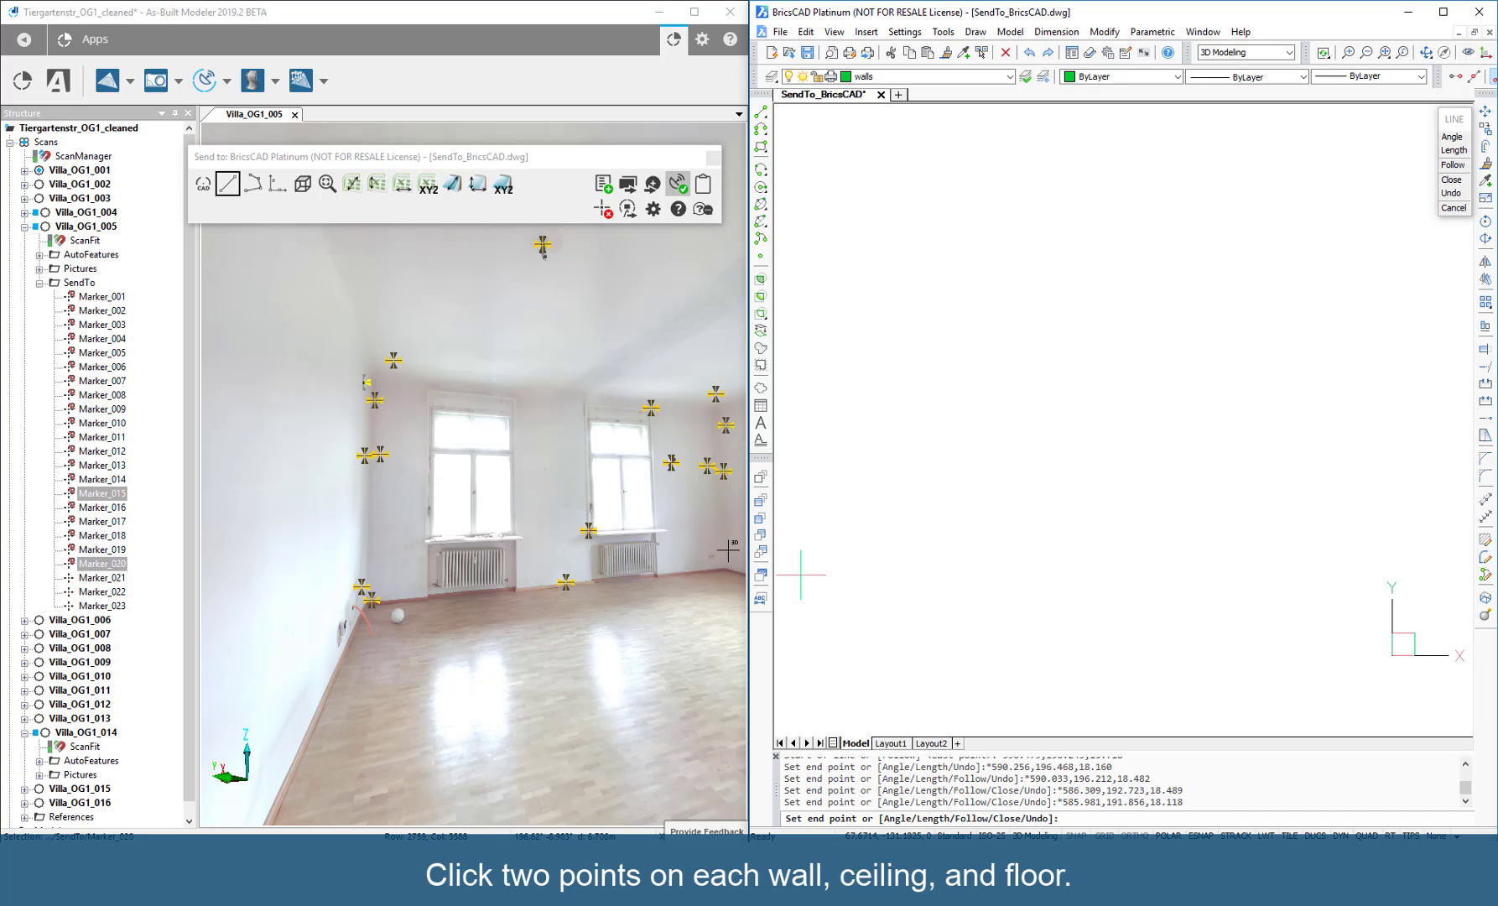
pyautogui.click(730, 561)
pyautogui.click(715, 578)
pyautogui.click(375, 604)
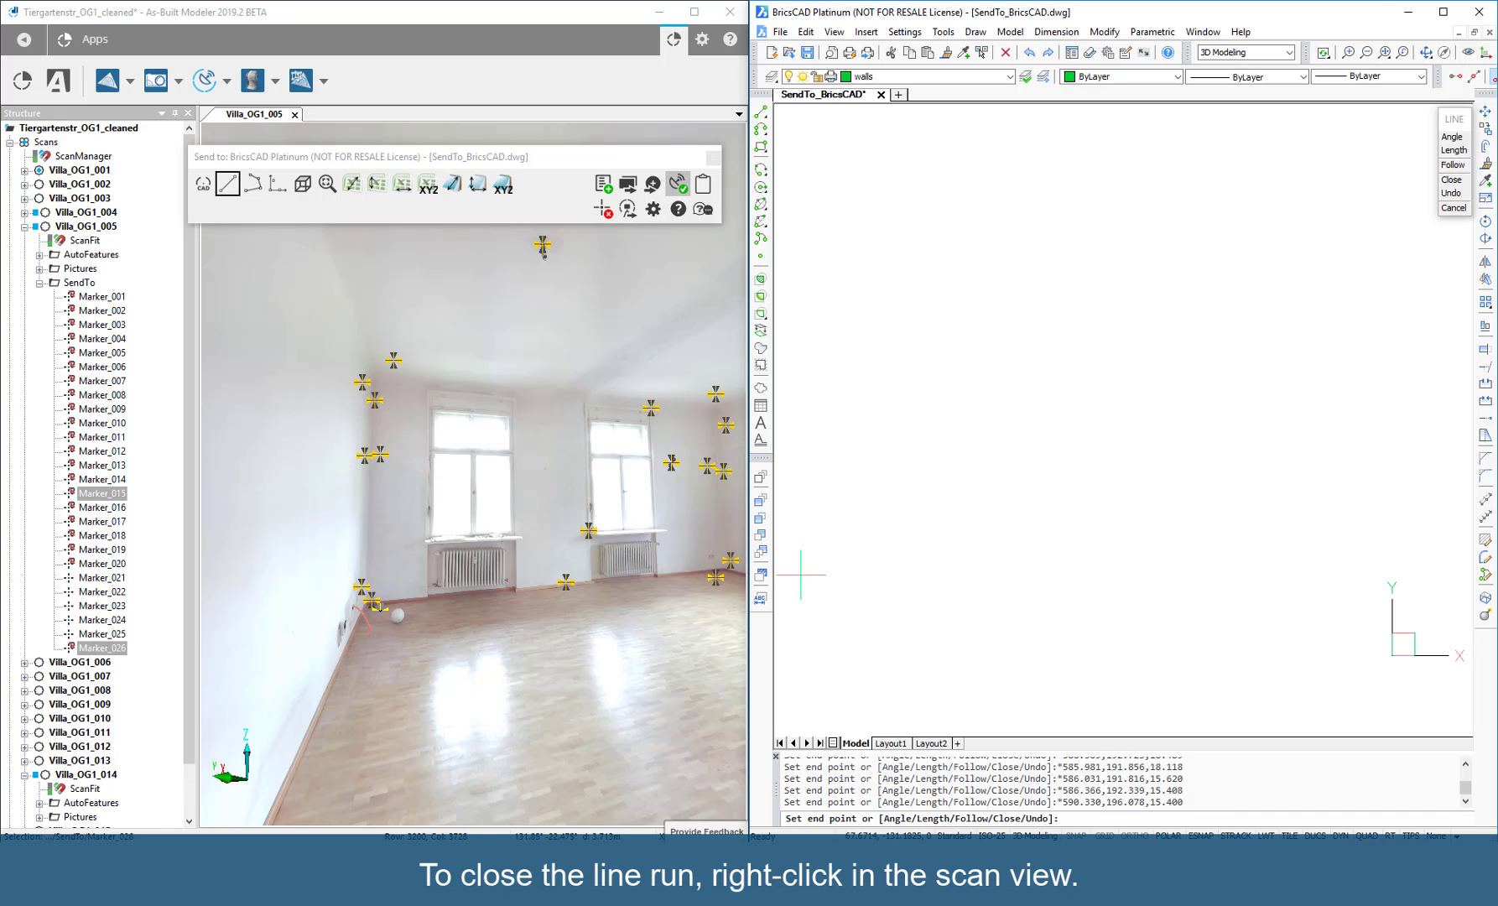
pyautogui.rightClick(379, 608)
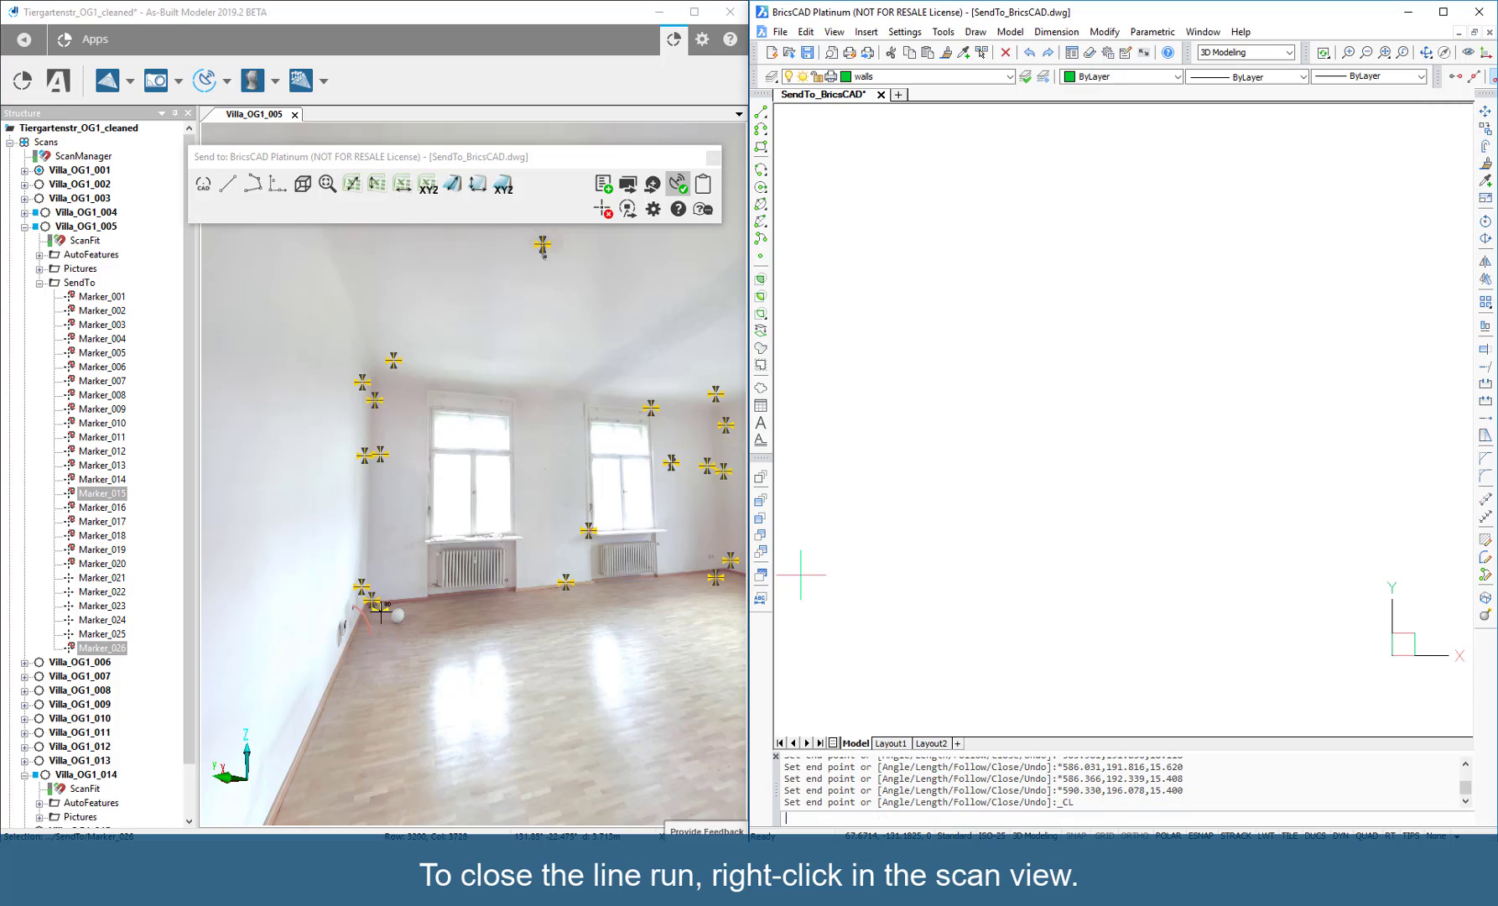
pyautogui.click(328, 184)
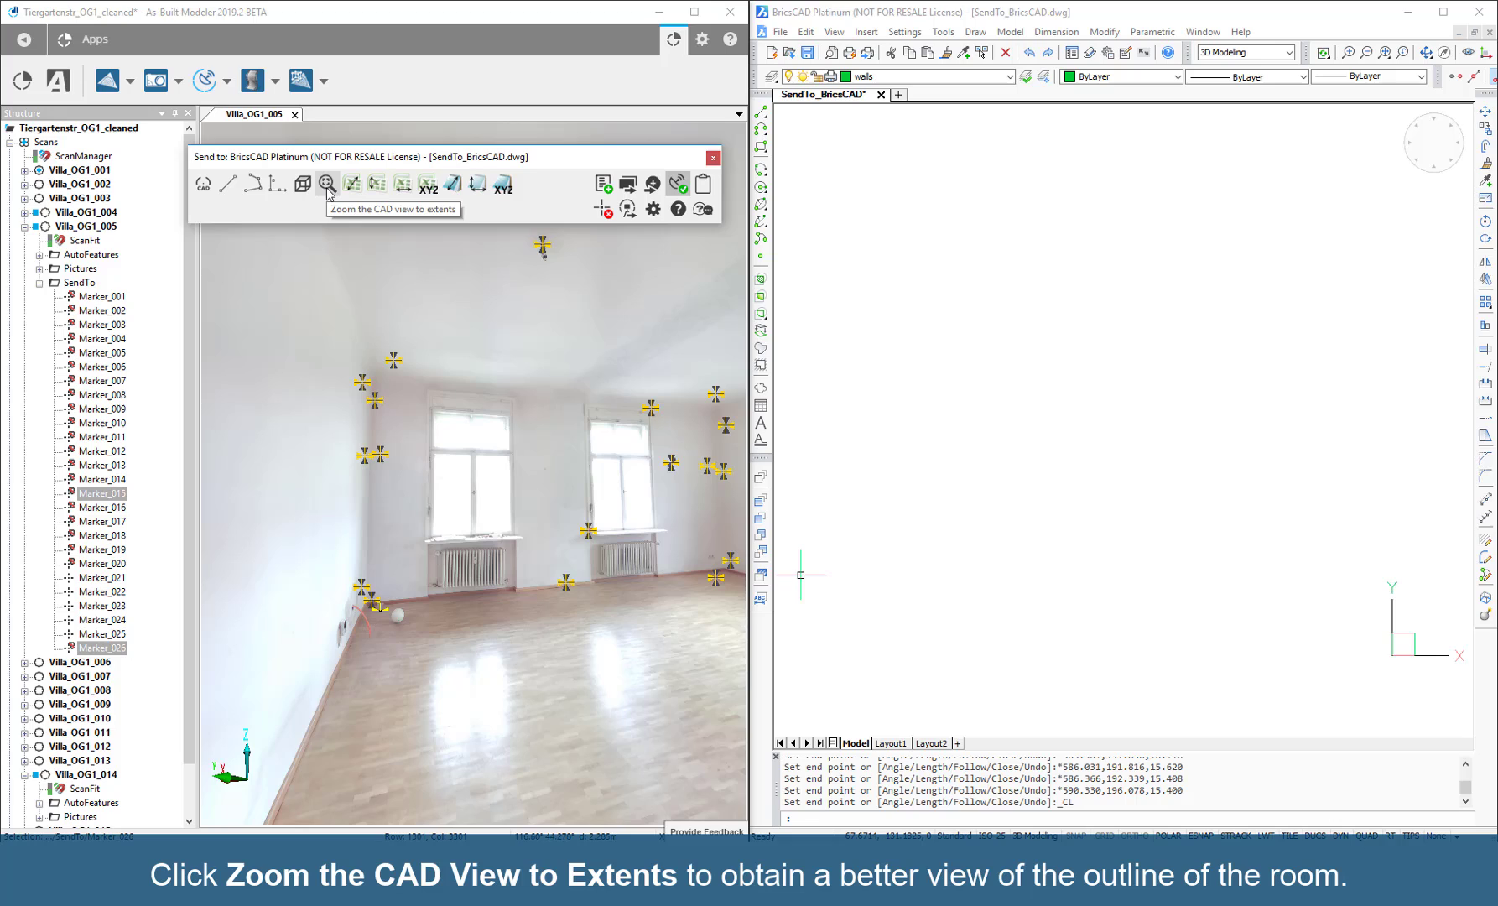
pyautogui.click(327, 187)
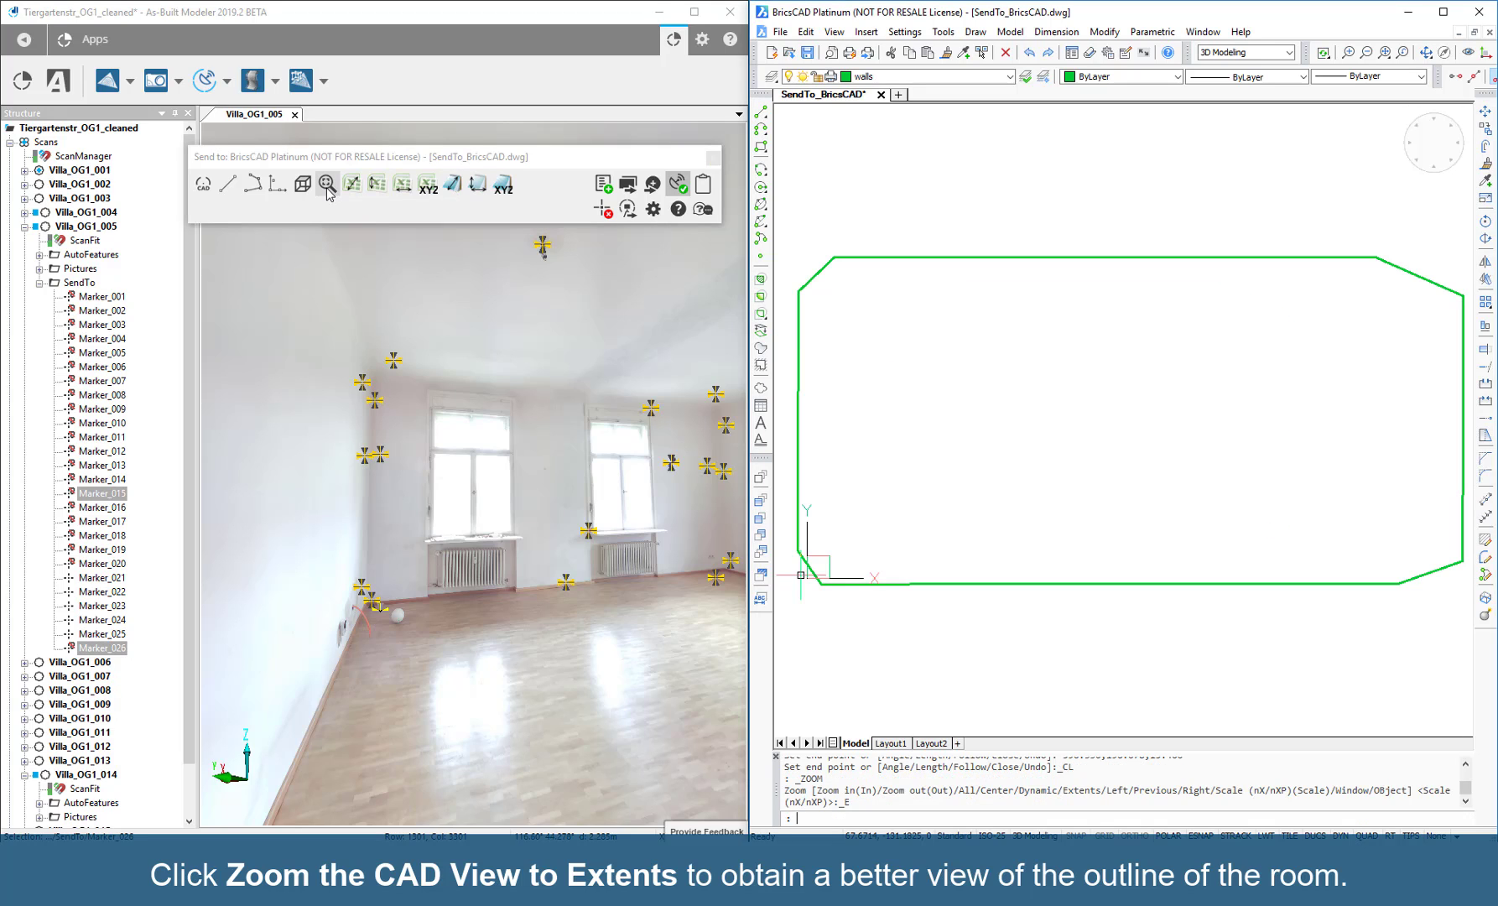
# - On the windows layer, draw a rectangle between the left window's top and bottom corners from the scan
pyautogui.click(990, 77)
pyautogui.click(872, 268)
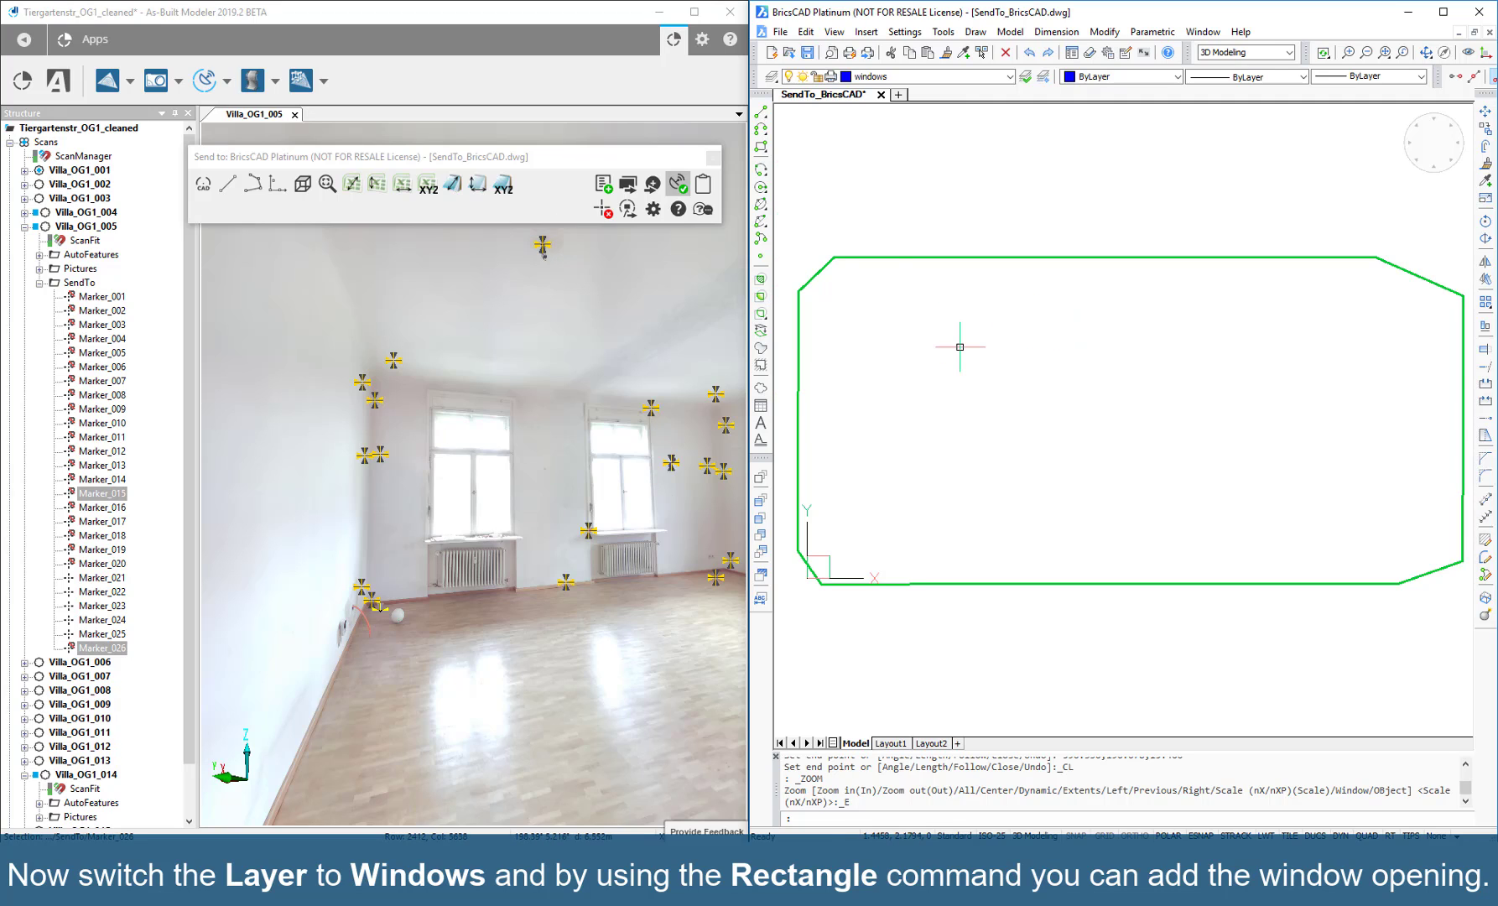
pyautogui.click(761, 148)
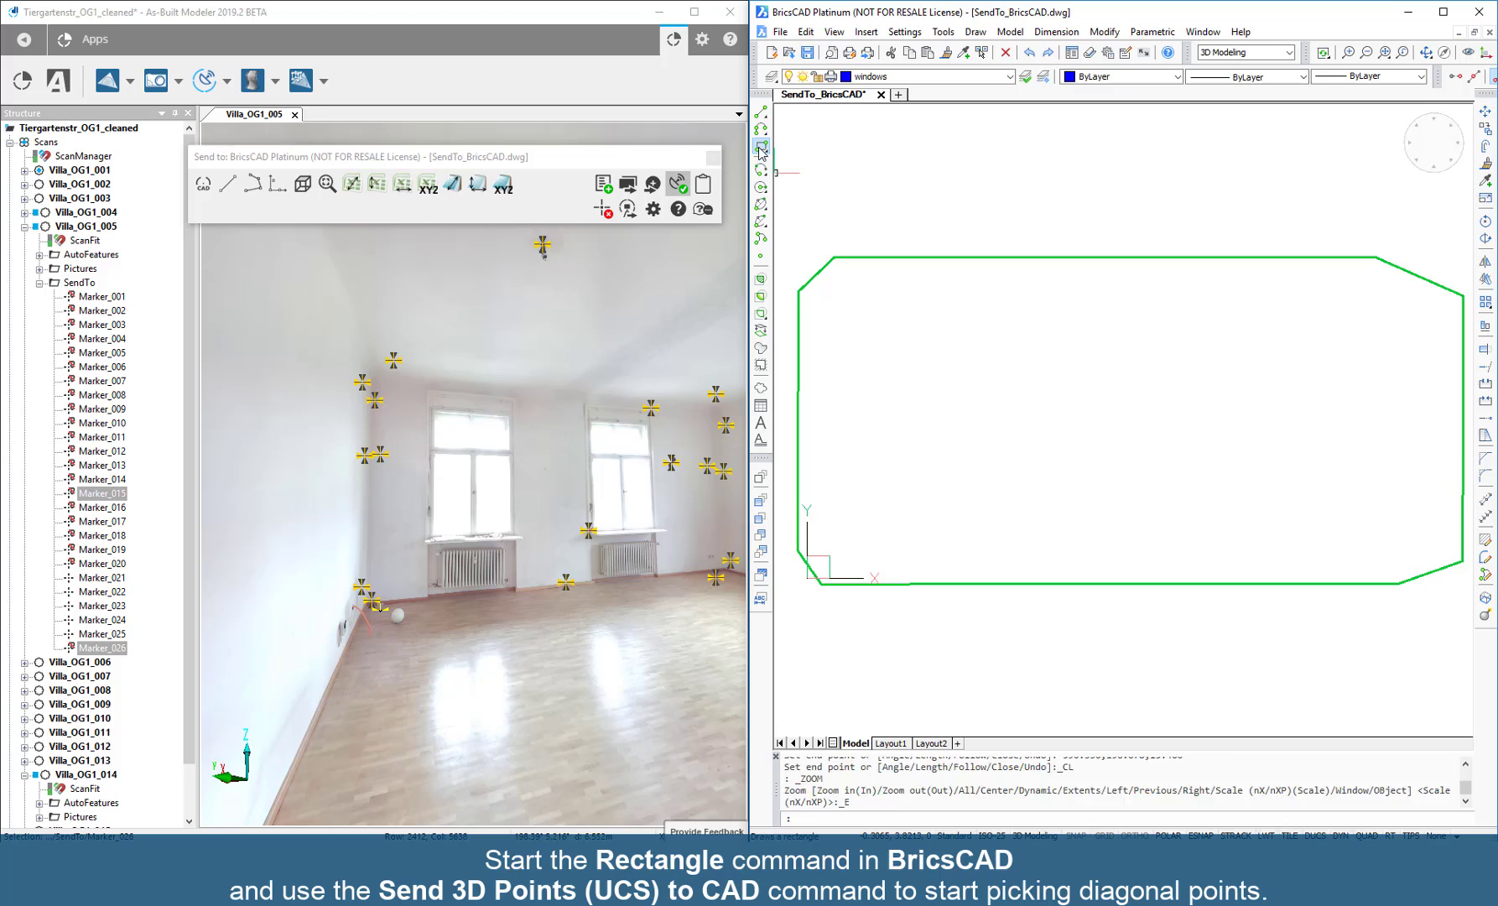
pyautogui.click(204, 185)
pyautogui.click(427, 390)
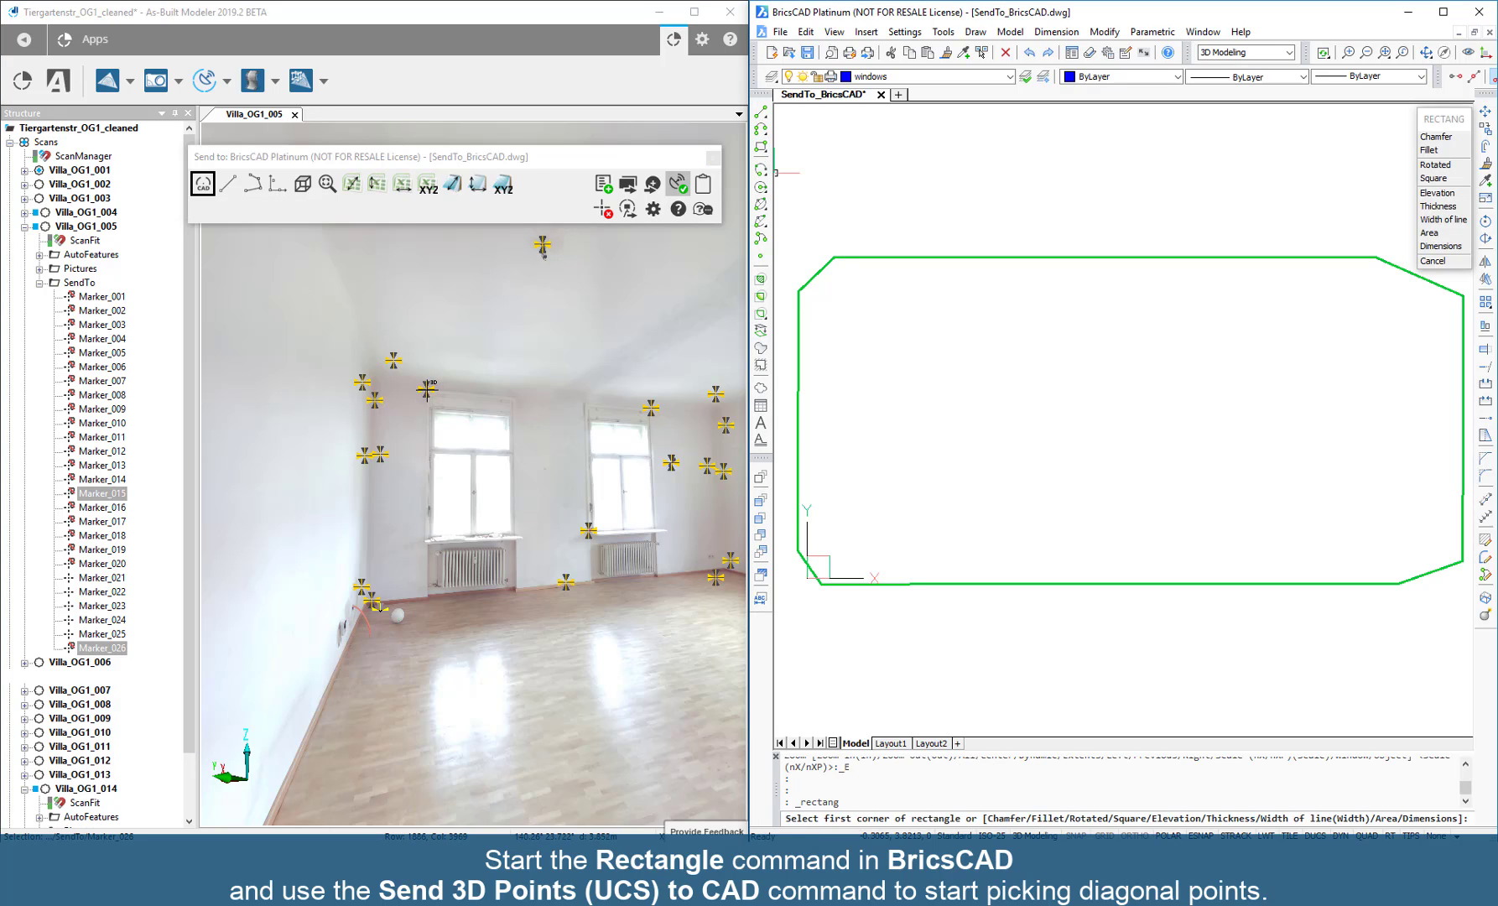
pyautogui.click(517, 586)
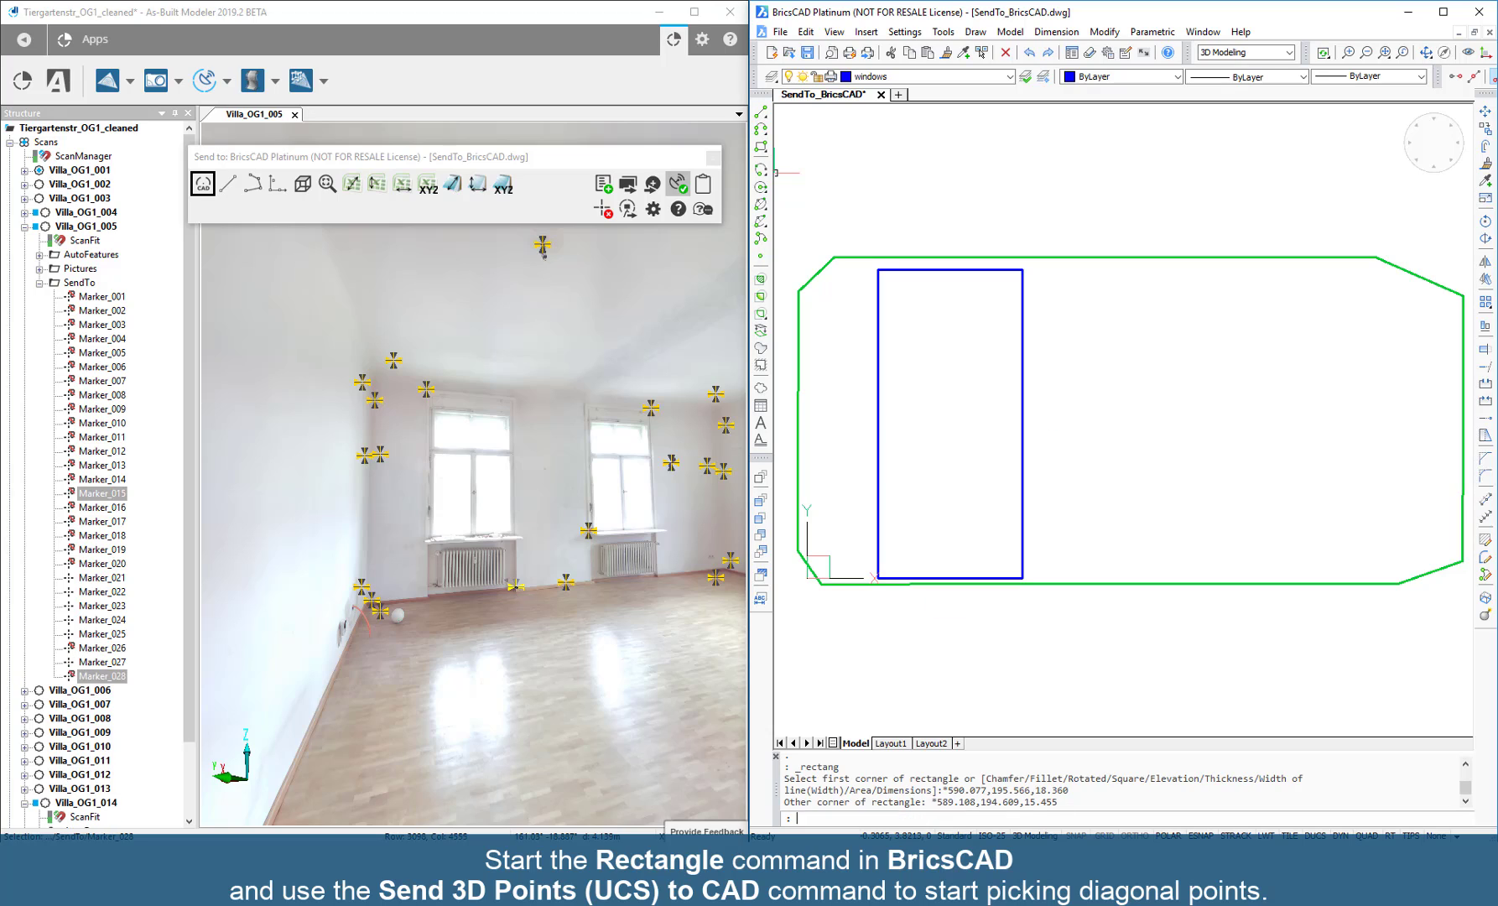